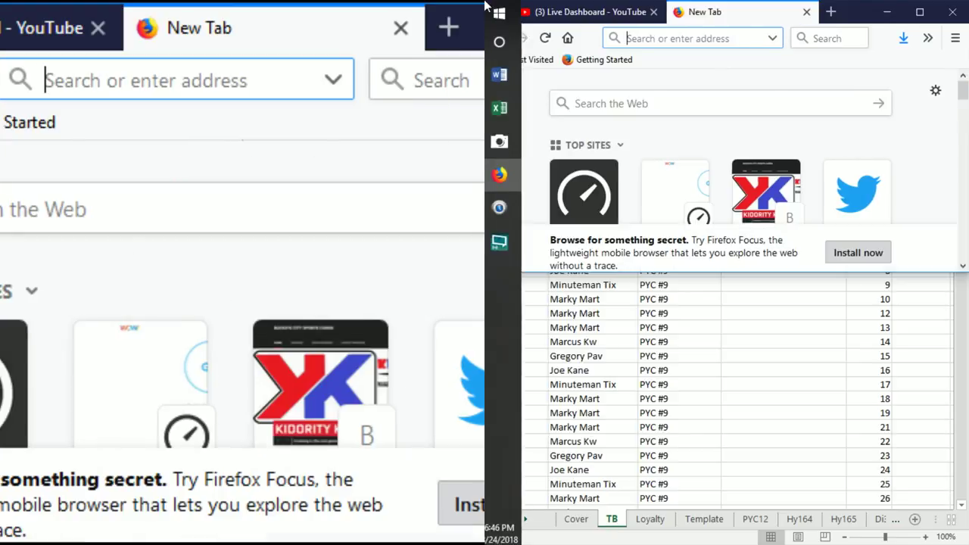
- Arrange the browser window and the 8.24 Breaks workbook side by side, each filling half of the screen
{"action": "left_click", "coordinate": [848, 347]}
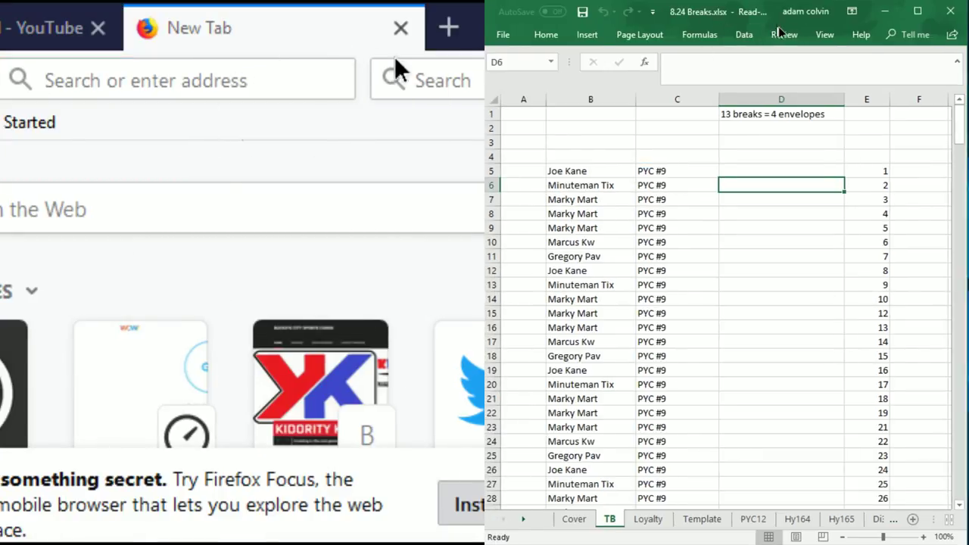
{"action": "left_click_drag", "start_coordinate": [780, 12], "coordinate": [842, 156]}
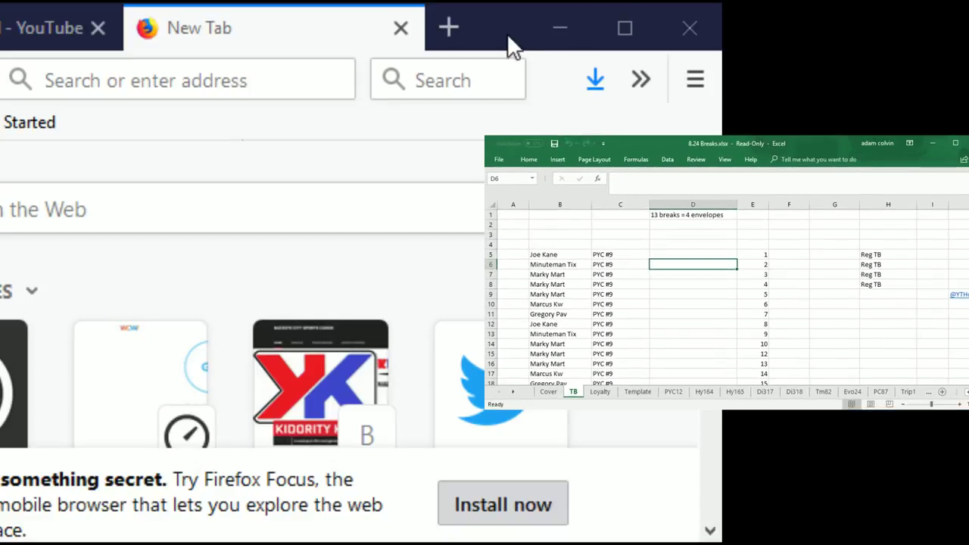
{"action": "key", "text": "super+Left"}
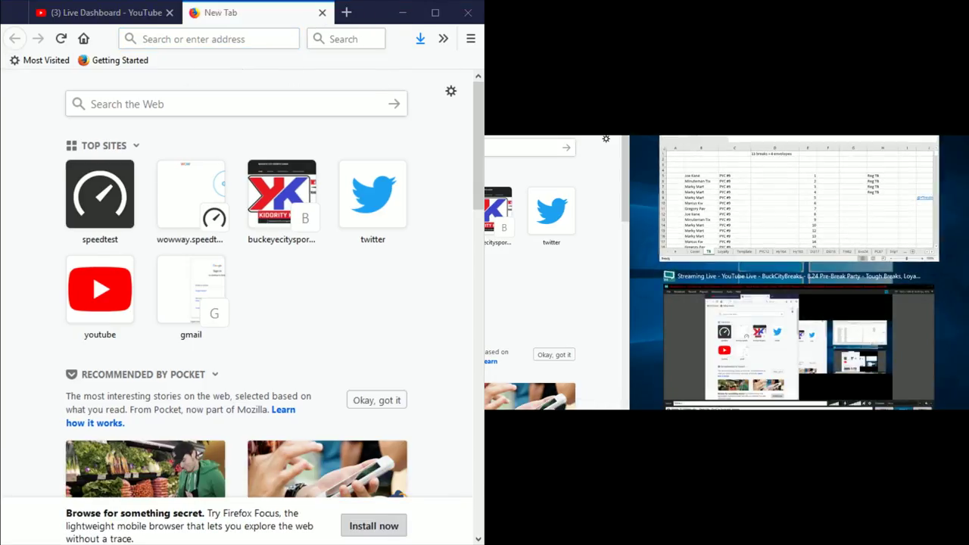
{"action": "left_click", "coordinate": [741, 172]}
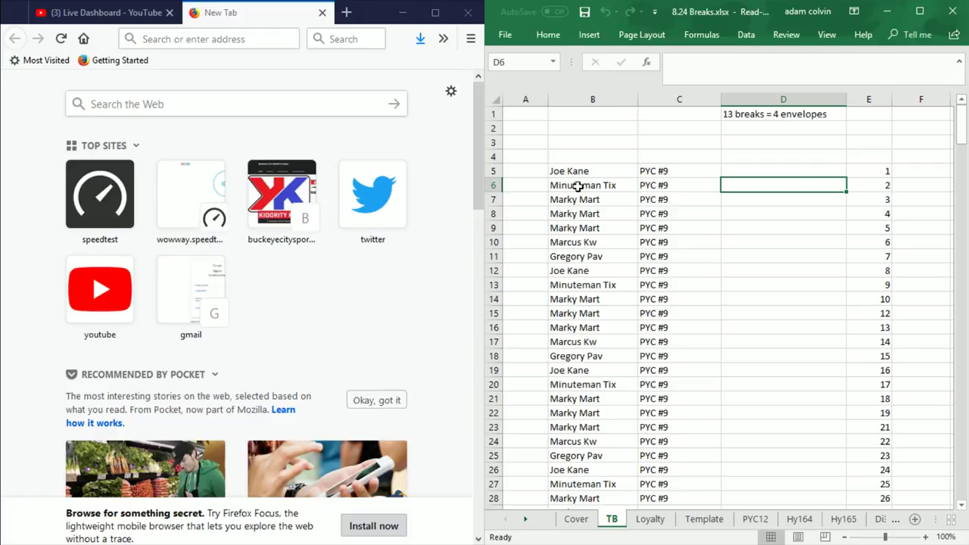
- Go to random.org in the browser and open its List Randomizer
{"action": "left_click", "coordinate": [159, 38]}
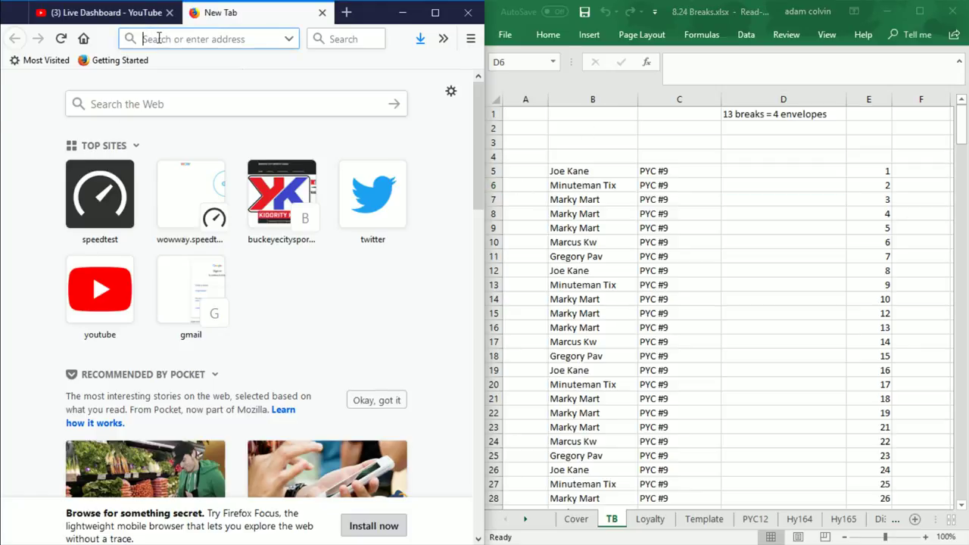
{"action": "type", "text": "random.org/"}
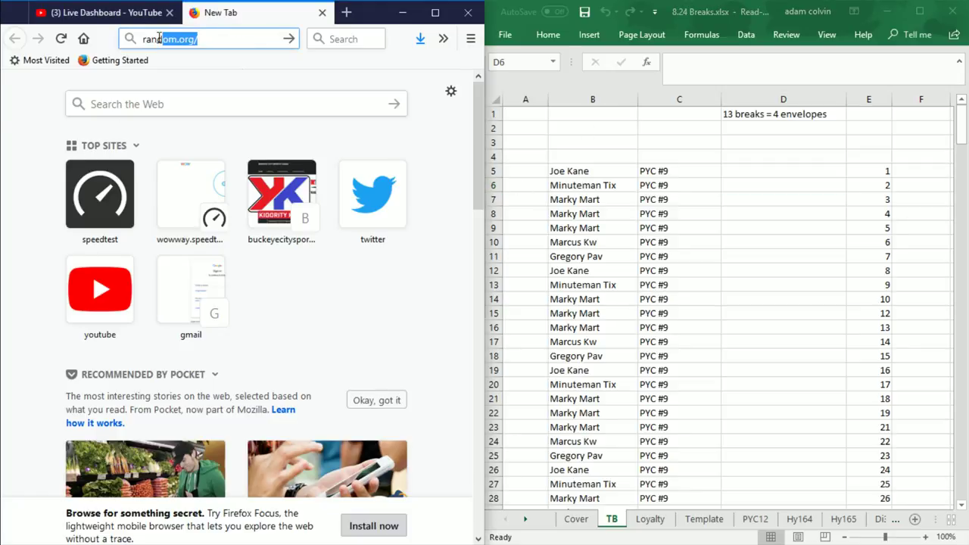
{"action": "key", "text": "Return"}
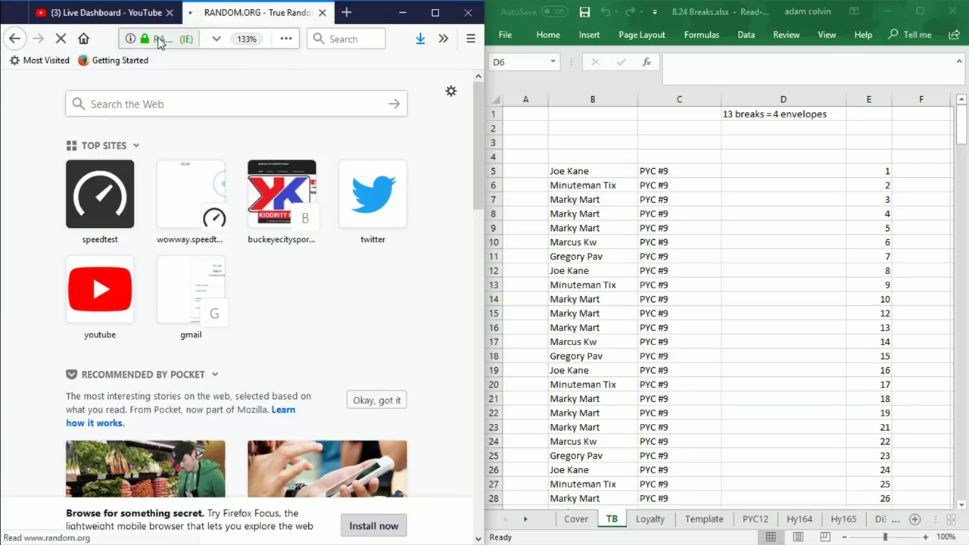
{"action": "scroll", "coordinate": [155, 315], "scroll_direction": "down", "scroll_amount": 5}
{"action": "scroll", "coordinate": [155, 315], "scroll_direction": "down", "scroll_amount": 8}
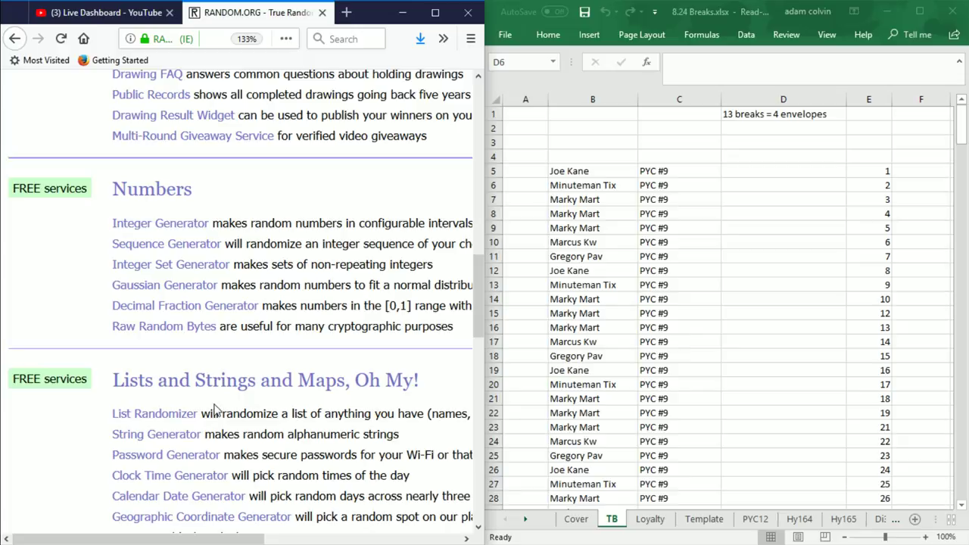
{"action": "left_click", "coordinate": [171, 420]}
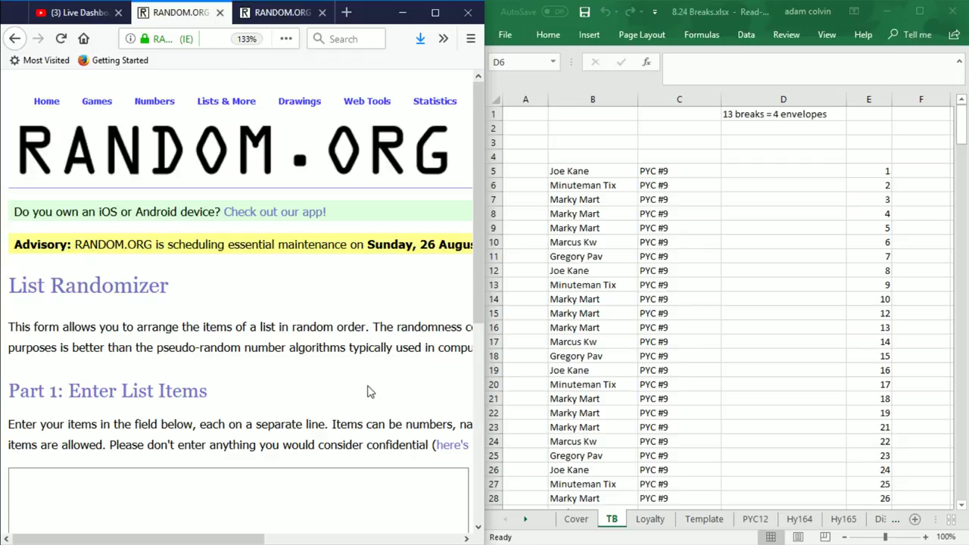
- Copy the participant names in B5:B275 of the TB sheet and paste them into the List Randomizer's item field
{"action": "scroll", "coordinate": [356, 371], "scroll_direction": "down", "scroll_amount": 5}
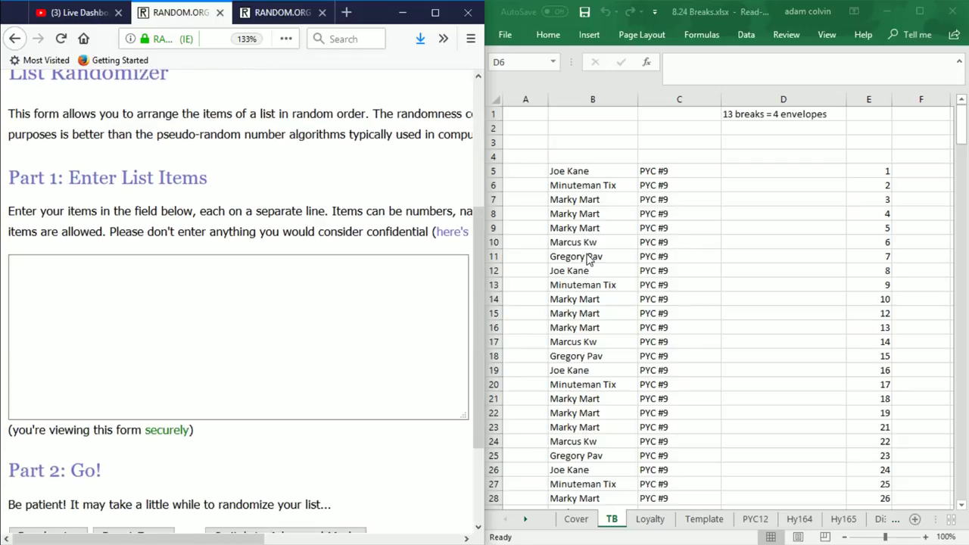
{"action": "left_click", "coordinate": [589, 252]}
{"action": "left_click_drag", "start_coordinate": [588, 174], "coordinate": [610, 470]}
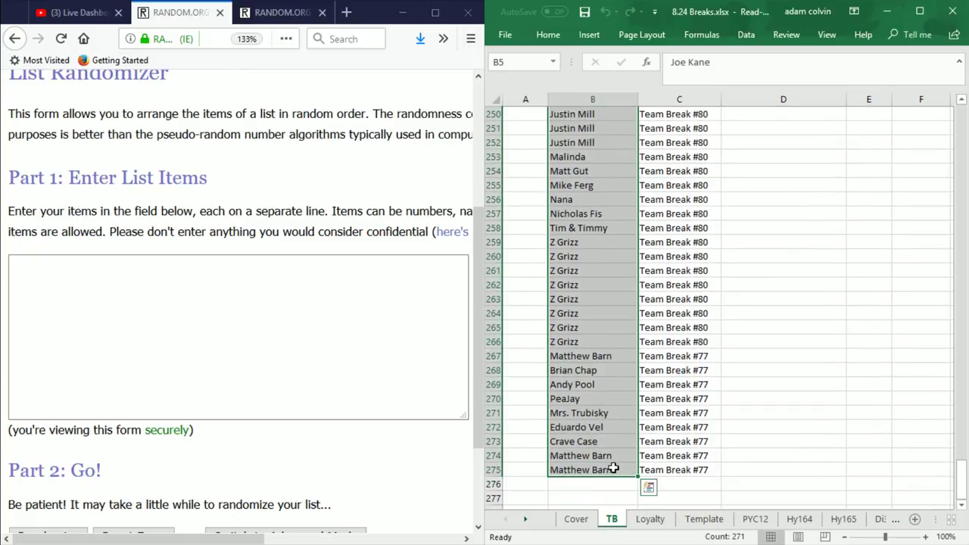
{"action": "key", "text": "ctrl+c"}
{"action": "key", "text": "ctrl+q"}
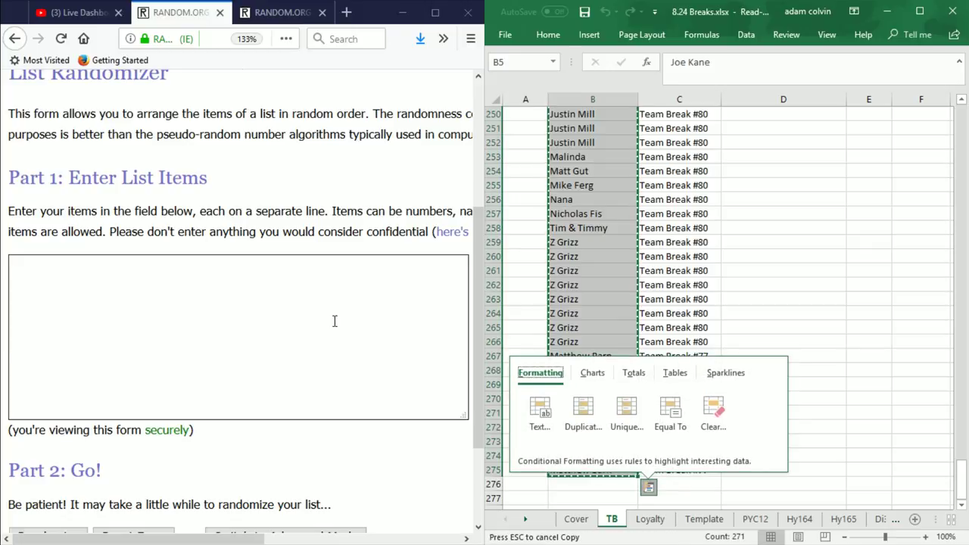
{"action": "left_click", "coordinate": [245, 289]}
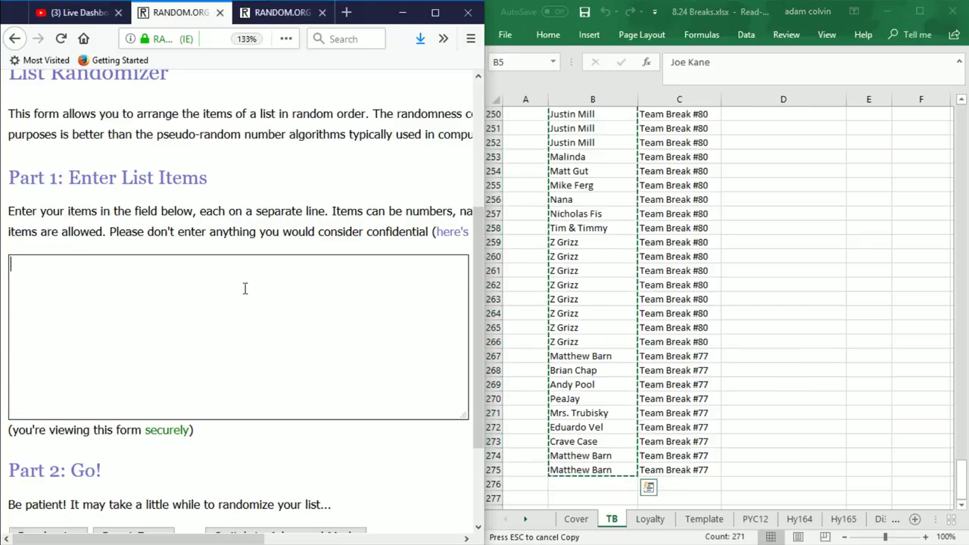
{"action": "key", "text": "ctrl+v"}
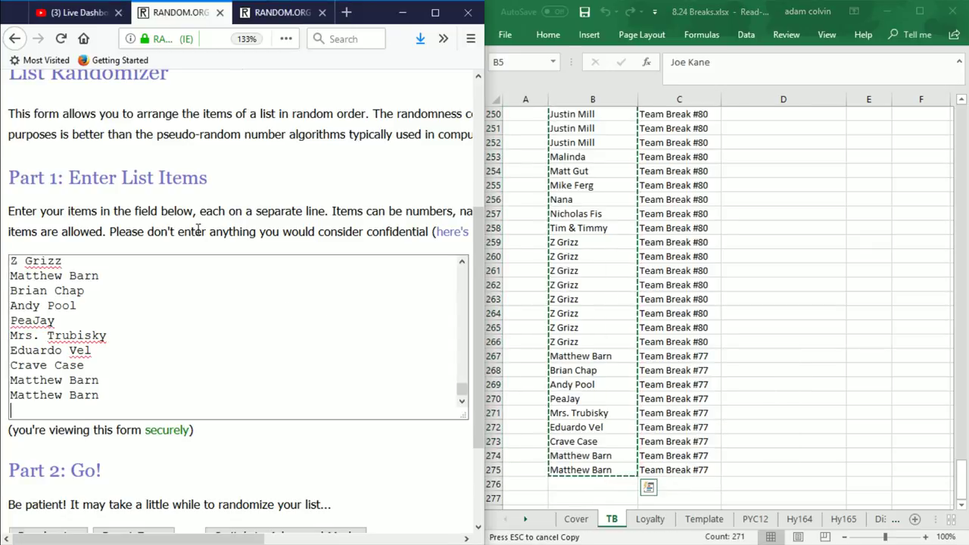
- Randomize the pasted list of names for the first time
{"action": "scroll", "coordinate": [245, 287], "scroll_direction": "down", "scroll_amount": 3}
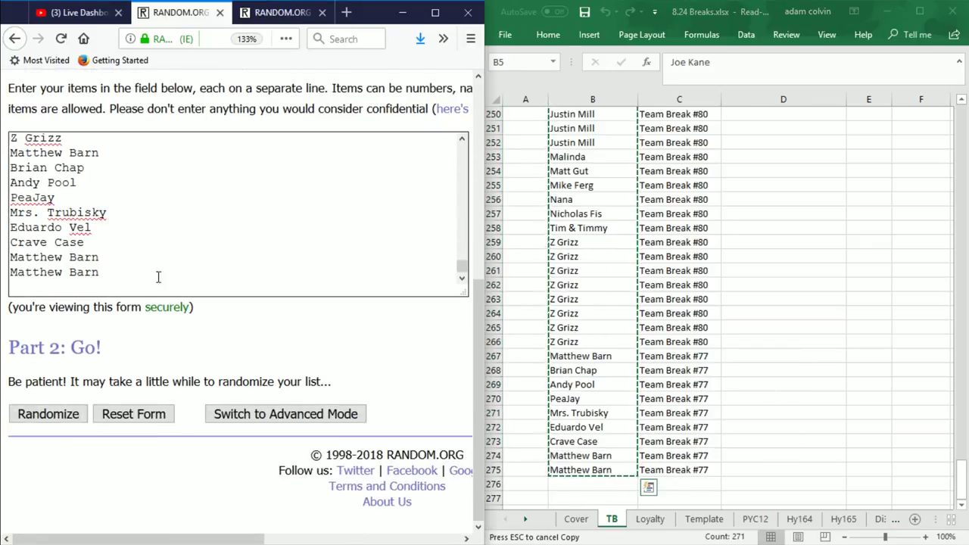
{"action": "left_click", "coordinate": [38, 418]}
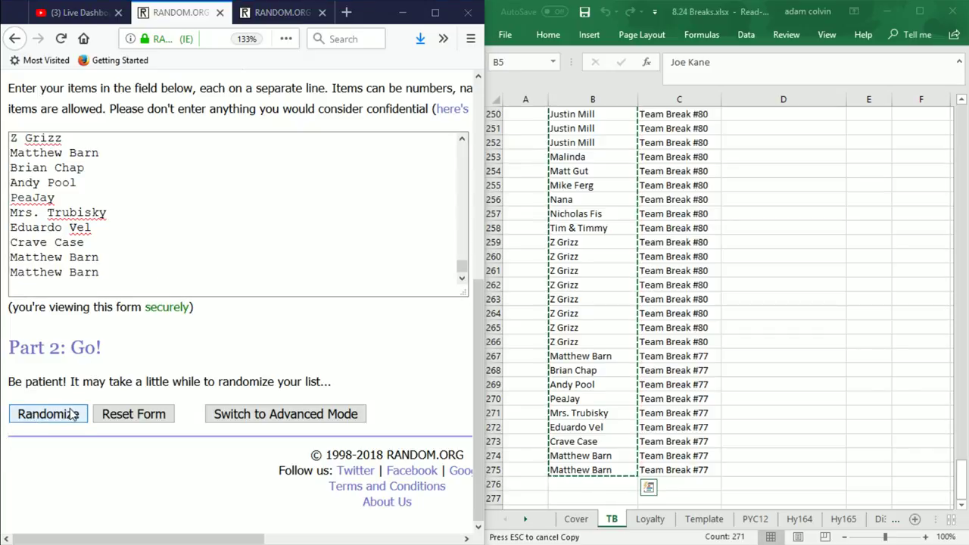
{"action": "left_click", "coordinate": [49, 415]}
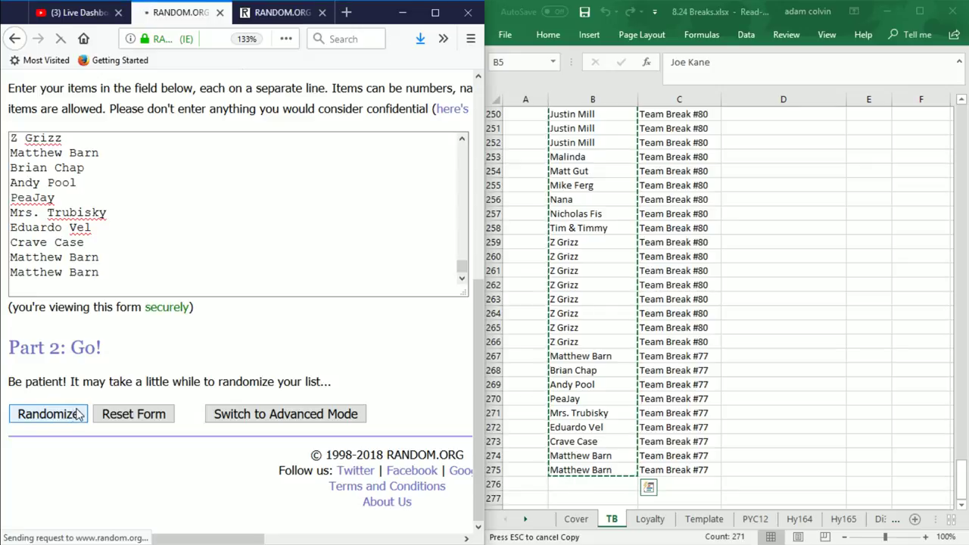
- Randomize the list again eight more times, for nine randomizations in total
{"action": "scroll", "coordinate": [151, 391], "scroll_direction": "down", "scroll_amount": 20}
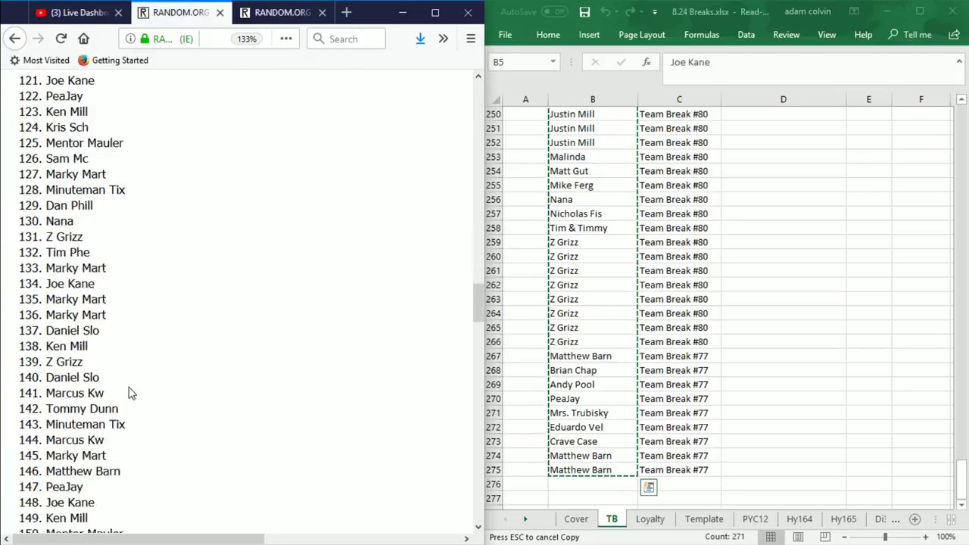
{"action": "scroll", "coordinate": [112, 392], "scroll_direction": "down", "scroll_amount": 10}
{"action": "left_click", "coordinate": [38, 415]}
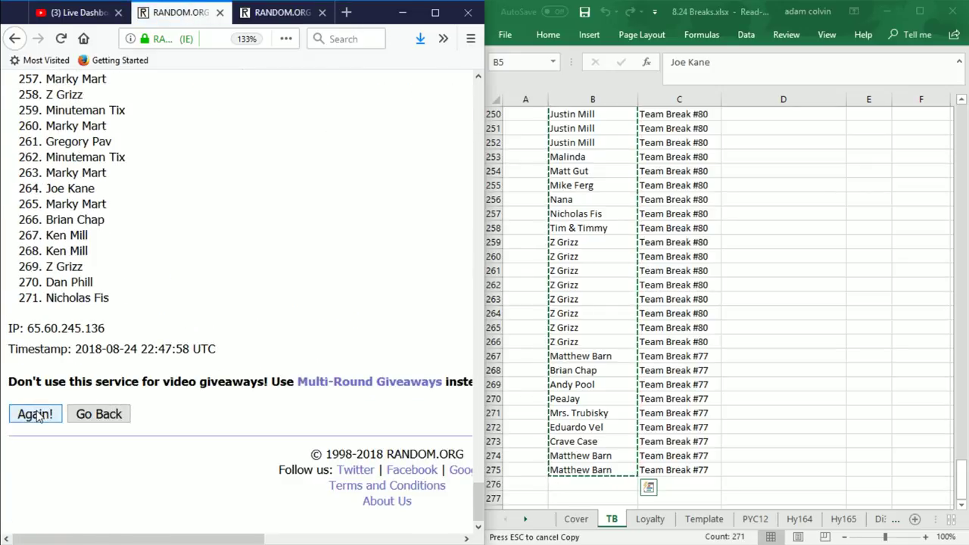
{"action": "scroll", "coordinate": [38, 415], "scroll_direction": "down", "scroll_amount": 20}
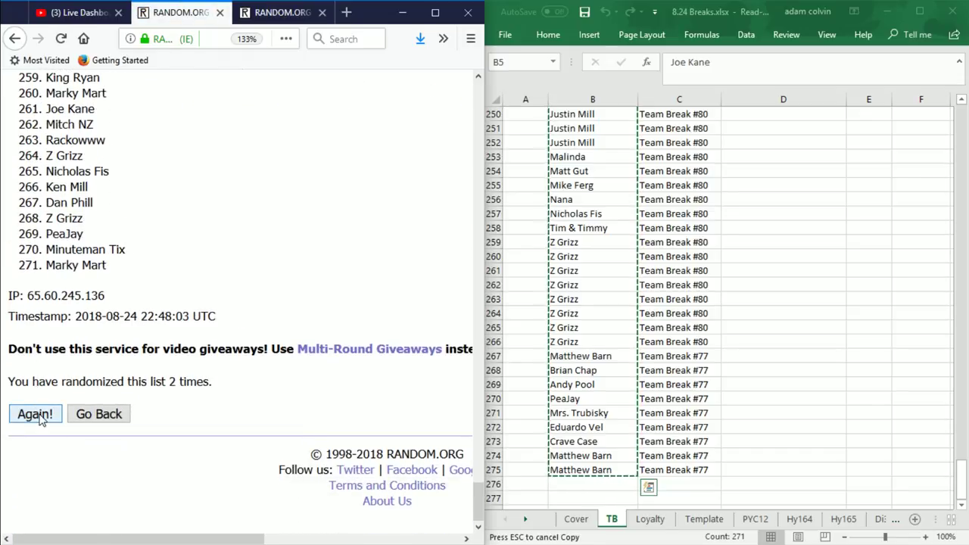
{"action": "left_click", "coordinate": [36, 415]}
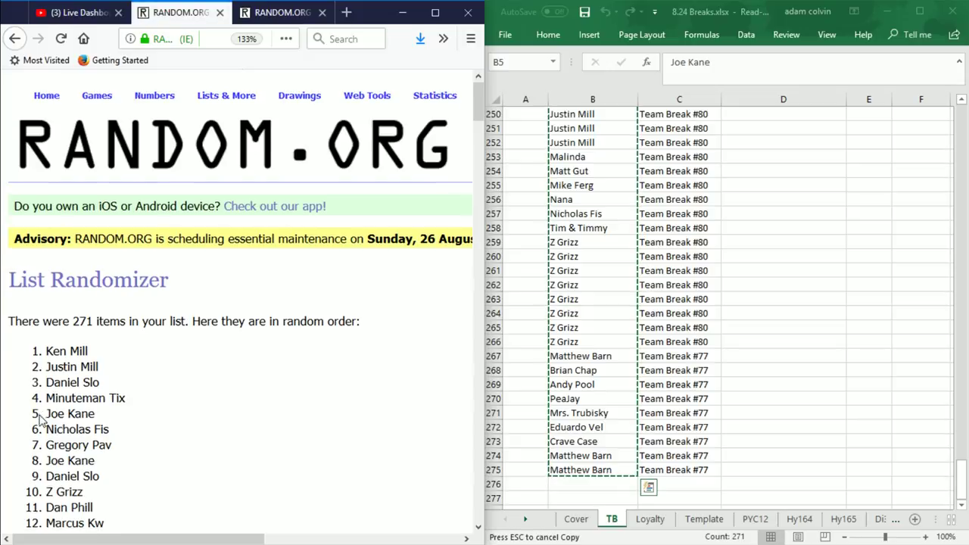
{"action": "scroll", "coordinate": [40, 419], "scroll_direction": "down", "scroll_amount": 20}
{"action": "scroll", "coordinate": [41, 411], "scroll_direction": "down", "scroll_amount": 20}
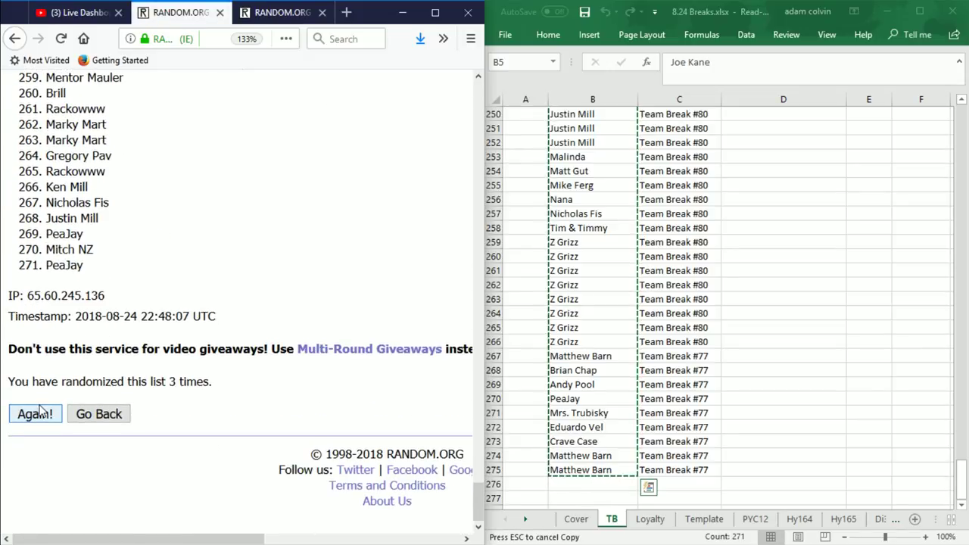
{"action": "left_click", "coordinate": [36, 414]}
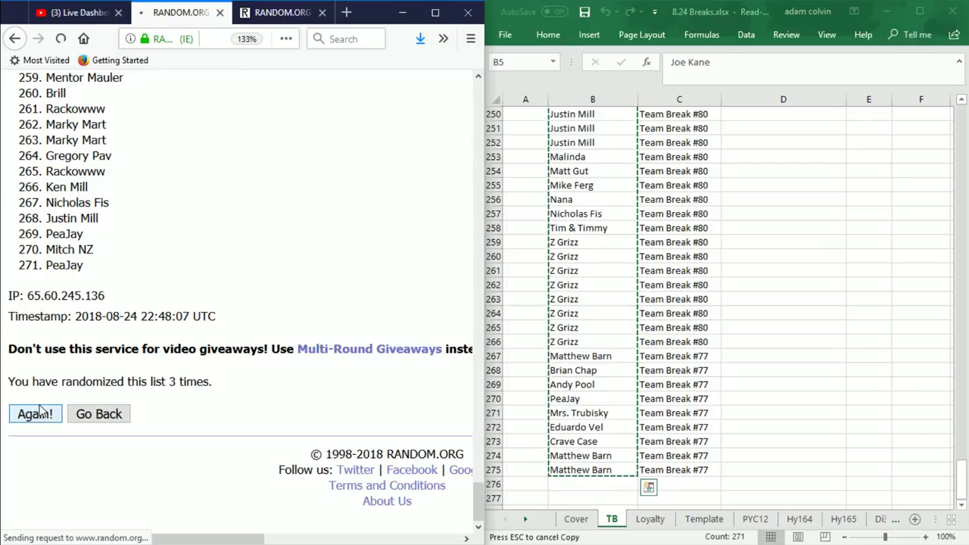
{"action": "scroll", "coordinate": [34, 428], "scroll_direction": "down", "scroll_amount": 14}
{"action": "scroll", "coordinate": [34, 428], "scroll_direction": "down", "scroll_amount": 20}
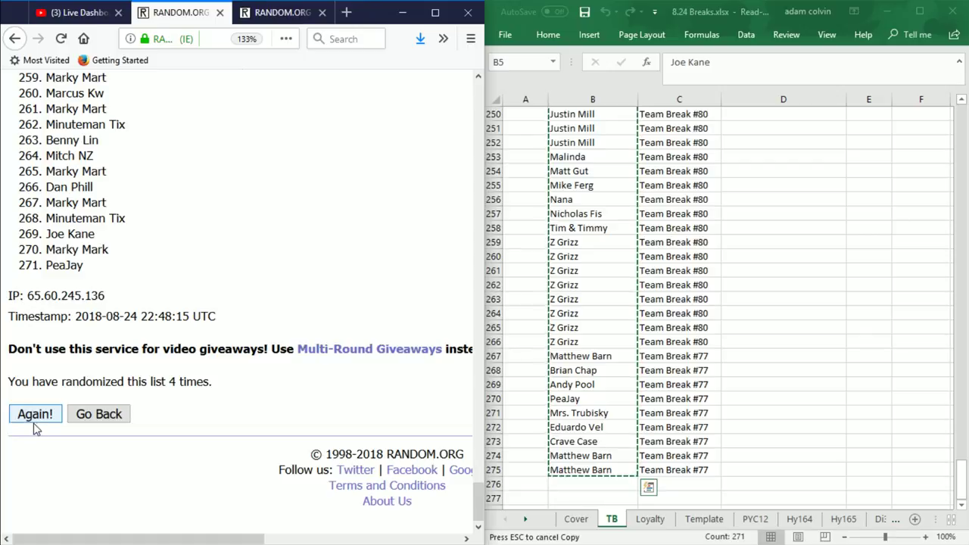
{"action": "left_click", "coordinate": [37, 425]}
{"action": "scroll", "coordinate": [38, 426], "scroll_direction": "down", "scroll_amount": 20}
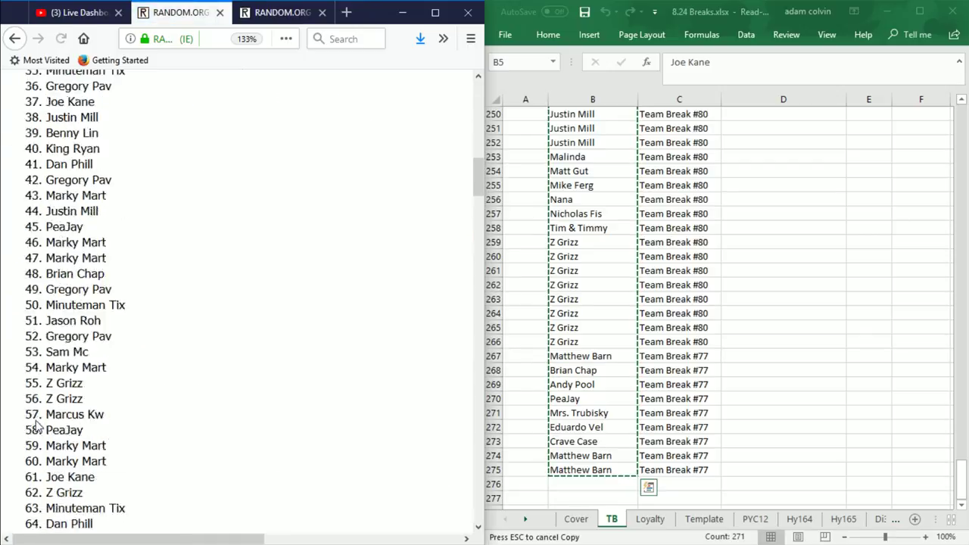
{"action": "scroll", "coordinate": [38, 427], "scroll_direction": "down", "scroll_amount": 15}
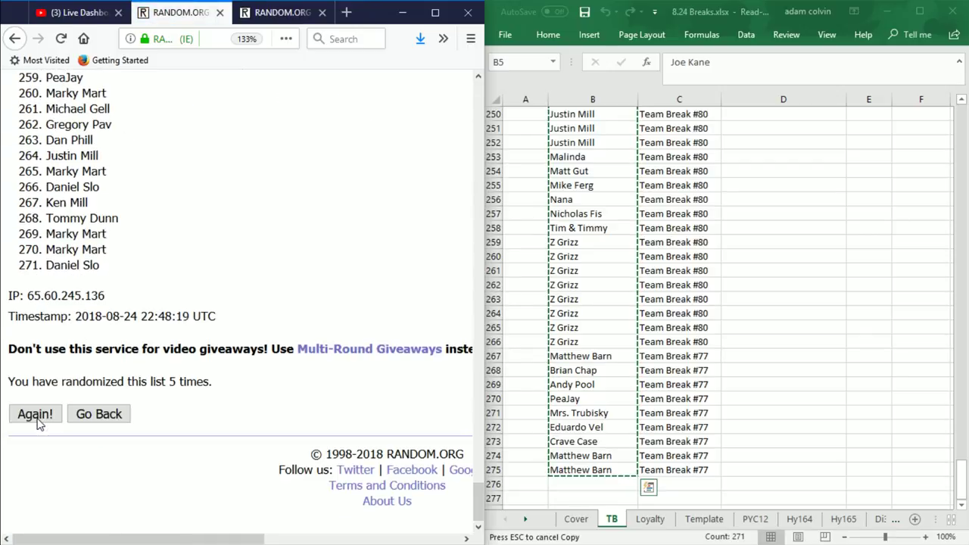
{"action": "left_click", "coordinate": [36, 423]}
{"action": "scroll", "coordinate": [40, 424], "scroll_direction": "down", "scroll_amount": 20}
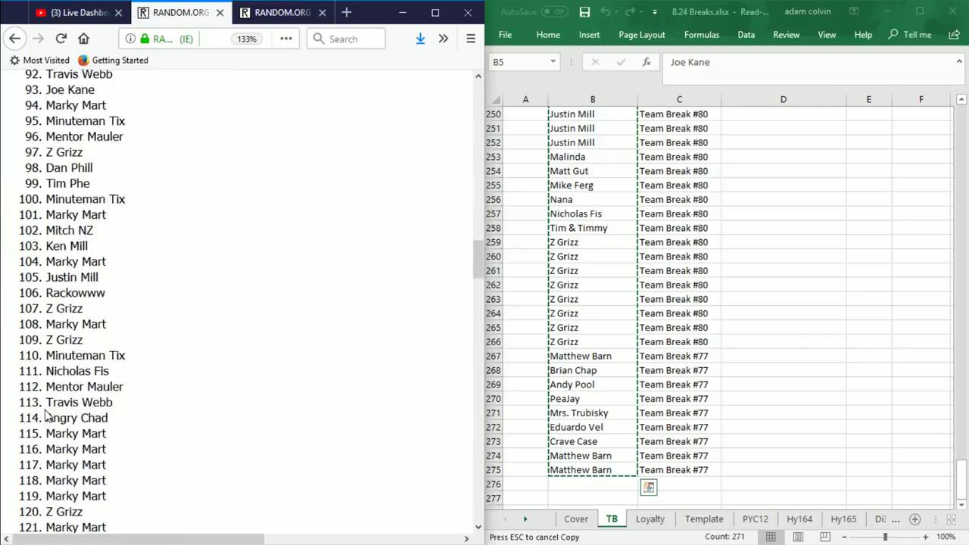
{"action": "scroll", "coordinate": [44, 414], "scroll_direction": "down", "scroll_amount": 4}
{"action": "left_click", "coordinate": [35, 412]}
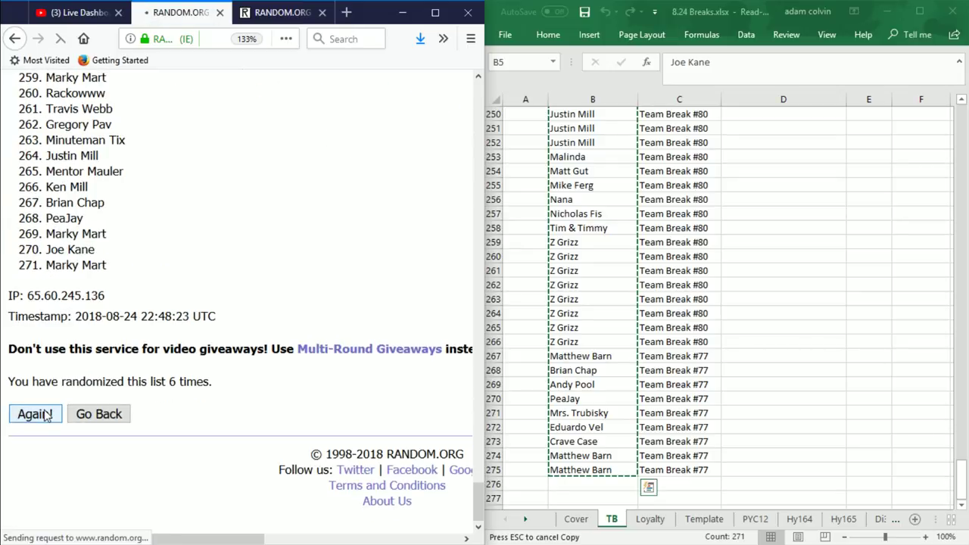
{"action": "scroll", "coordinate": [44, 414], "scroll_direction": "down", "scroll_amount": 12}
{"action": "scroll", "coordinate": [44, 414], "scroll_direction": "down", "scroll_amount": 20}
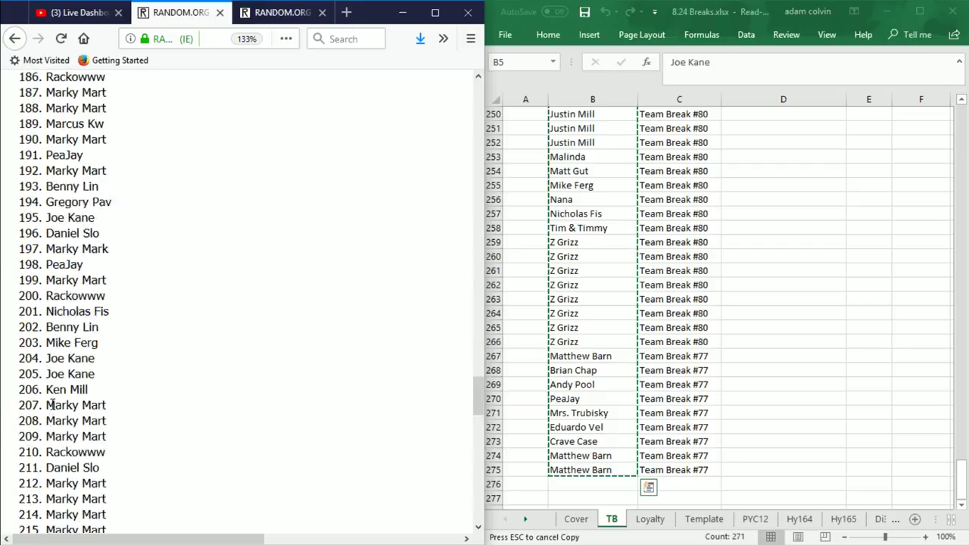
{"action": "left_click", "coordinate": [53, 410]}
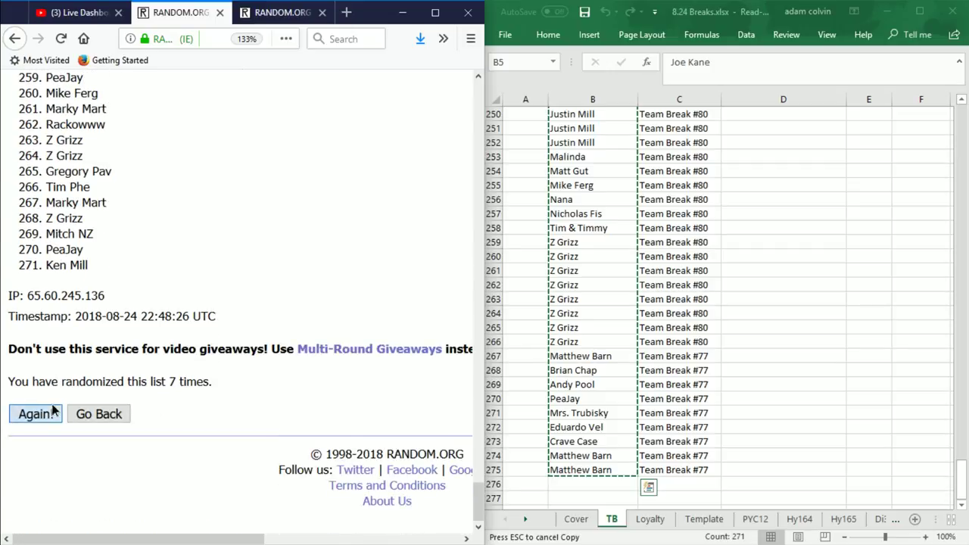
{"action": "scroll", "coordinate": [53, 409], "scroll_direction": "down", "scroll_amount": 20}
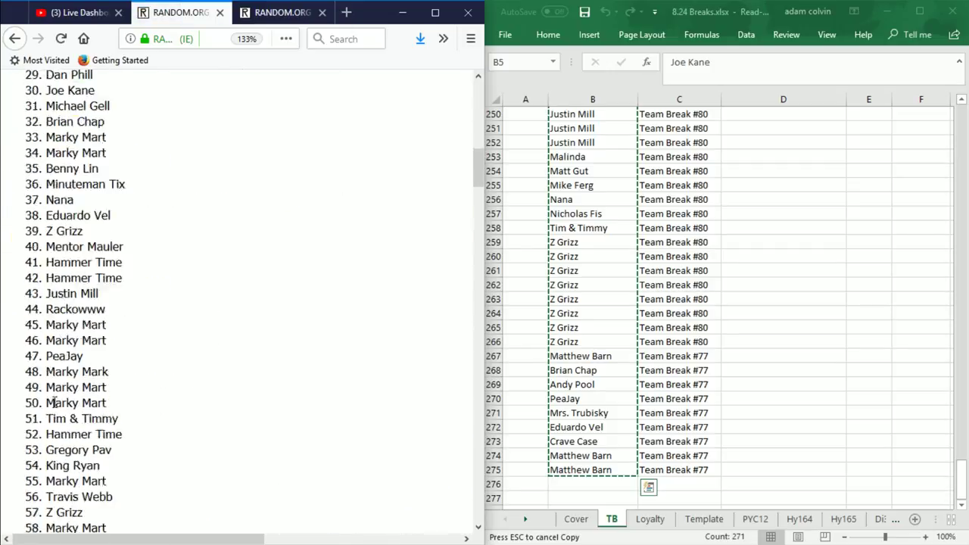
{"action": "scroll", "coordinate": [54, 413], "scroll_direction": "down", "scroll_amount": 1}
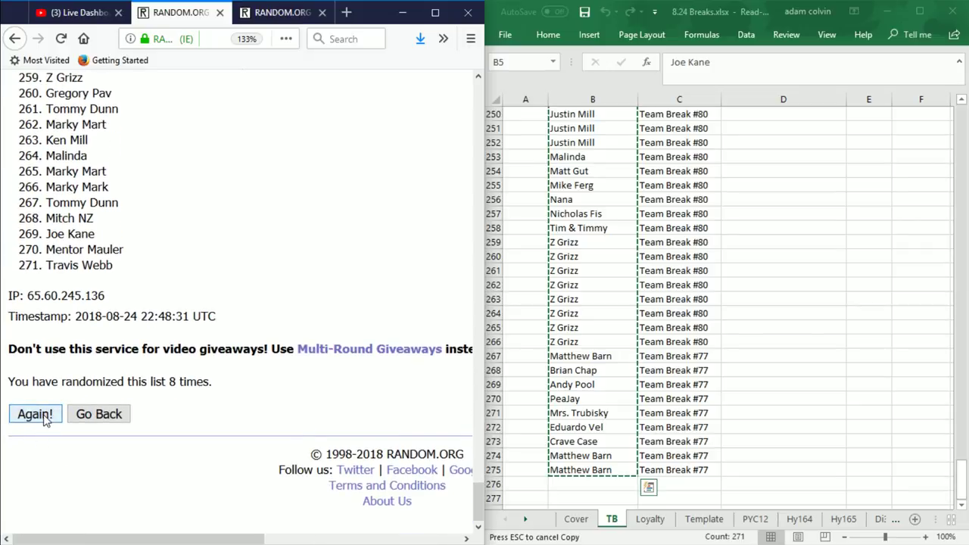
{"action": "left_click", "coordinate": [44, 418]}
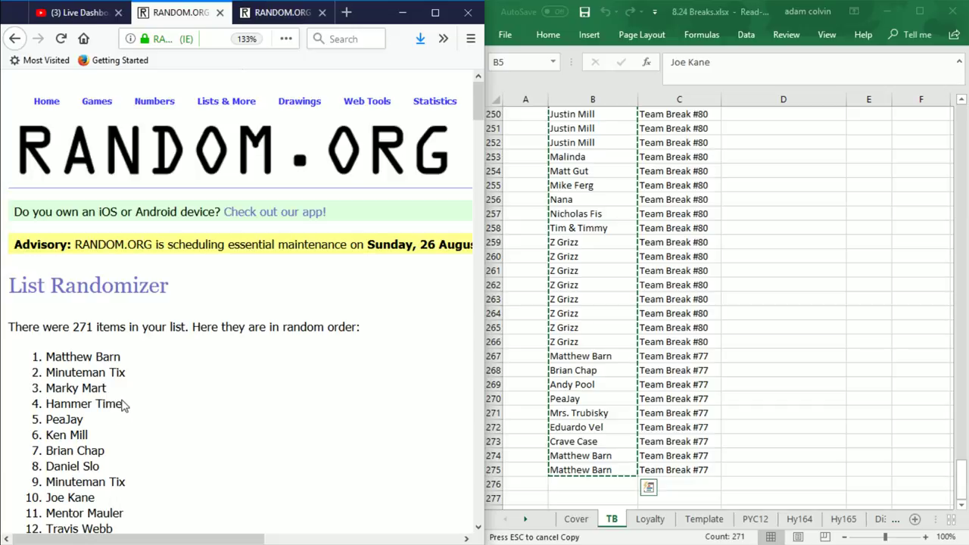
- Copy the top four names from the randomized list and paste them into G5:G8 of the TB sheet
{"action": "left_click_drag", "start_coordinate": [118, 402], "coordinate": [54, 357]}
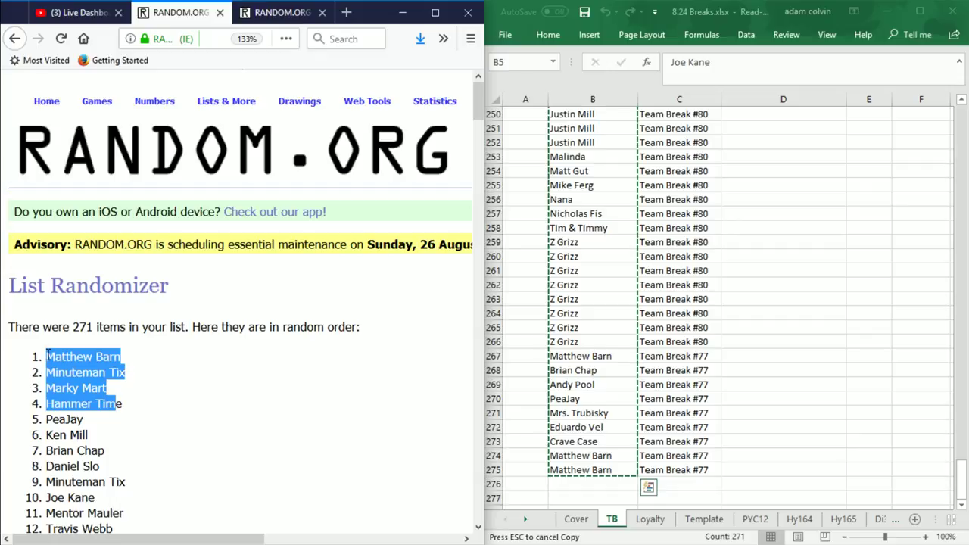
{"action": "key", "text": "ctrl+c"}
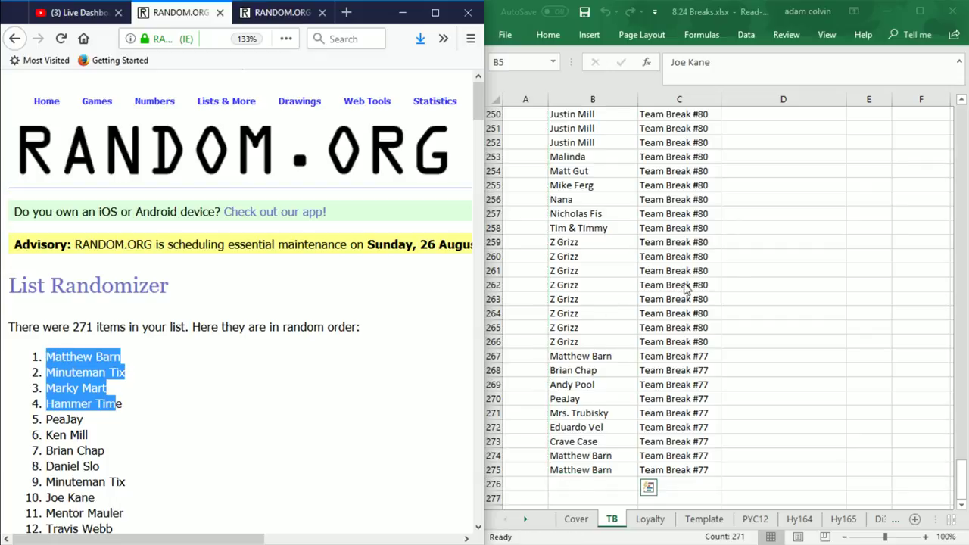
{"action": "key", "text": "alt+Tab"}
{"action": "scroll", "coordinate": [735, 273], "scroll_direction": "up", "scroll_amount": 20}
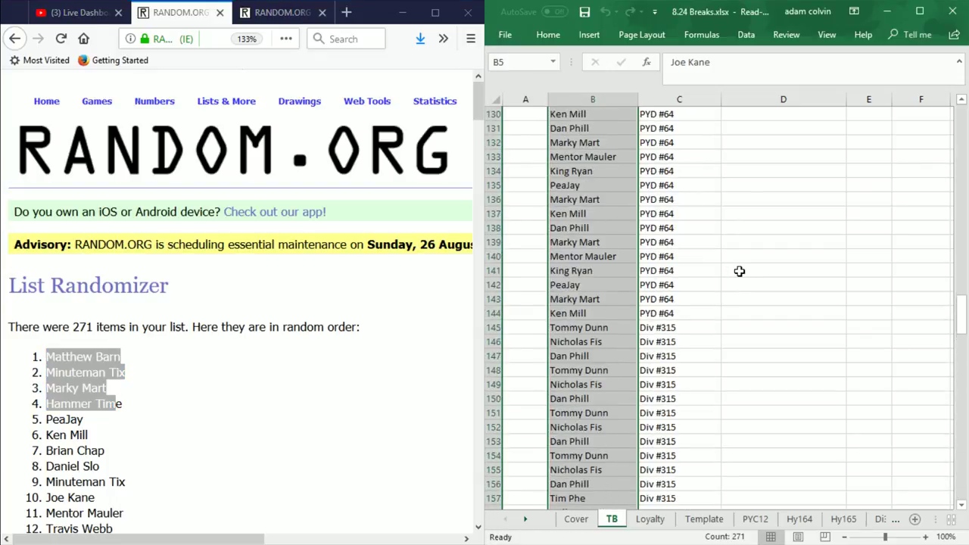
{"action": "scroll", "coordinate": [740, 271], "scroll_direction": "up", "scroll_amount": 20}
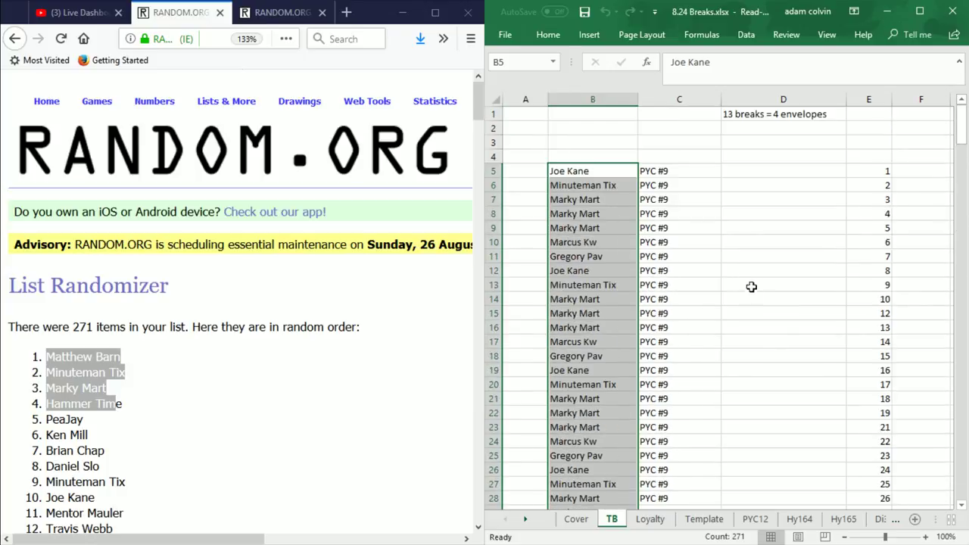
{"action": "left_click", "coordinate": [780, 331]}
{"action": "key", "text": "Right"}
{"action": "key", "text": "Right"}
{"action": "key", "text": "Right"}
{"action": "key", "text": "Right"}
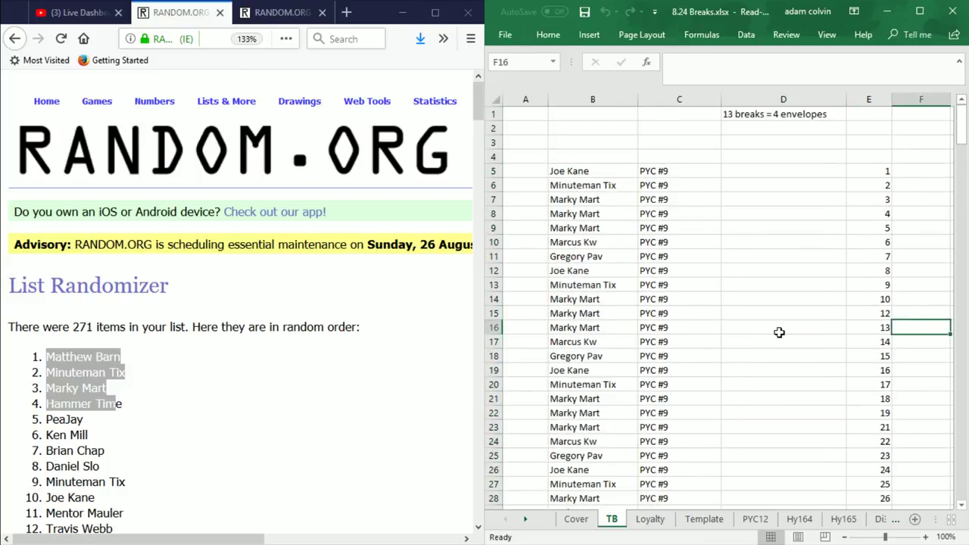
{"action": "left_click", "coordinate": [758, 172]}
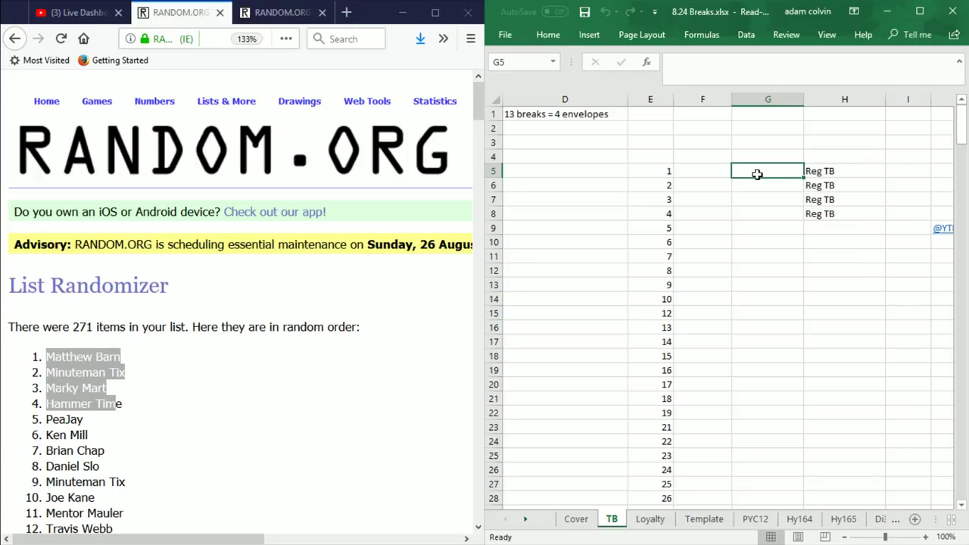
{"action": "key", "text": "ctrl+v"}
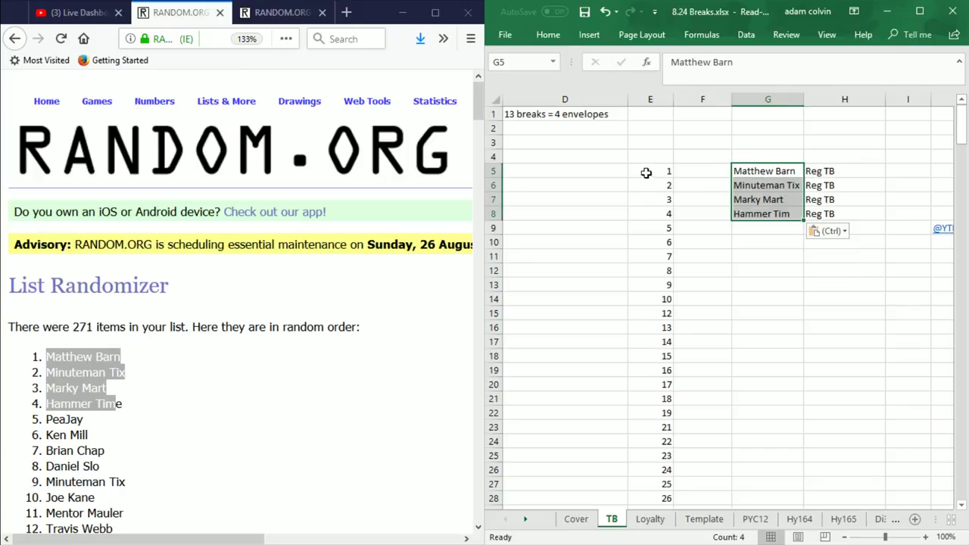
- Copy the envelope numbers in column E, starting at E5, and paste them into the item field of the second List Randomizer page
{"action": "left_click_drag", "start_coordinate": [646, 172], "coordinate": [660, 450]}
{"action": "key", "text": "ctrl+c"}
{"action": "scroll", "coordinate": [750, 379], "scroll_direction": "up", "scroll_amount": 20}
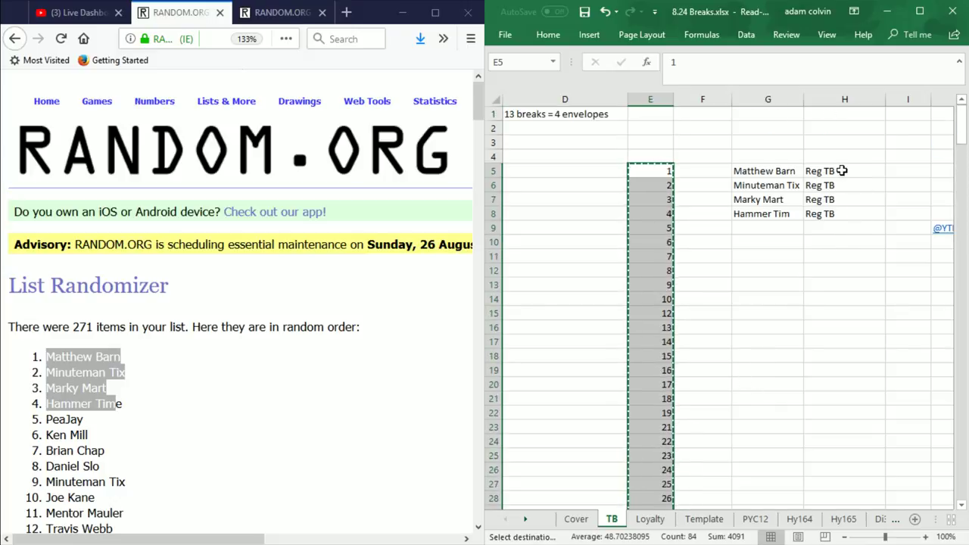
{"action": "left_click", "coordinate": [282, 13]}
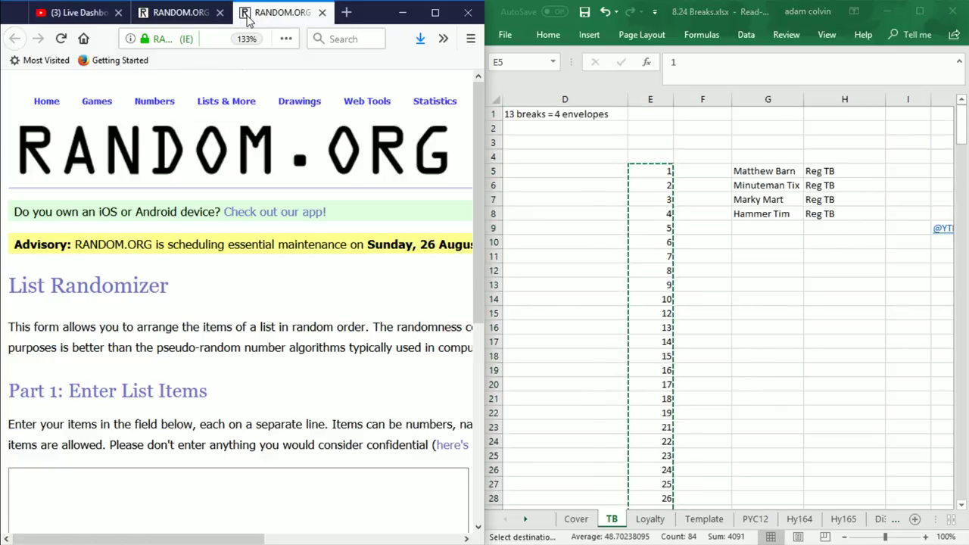
{"action": "left_click", "coordinate": [84, 487]}
{"action": "key", "text": "ctrl+v"}
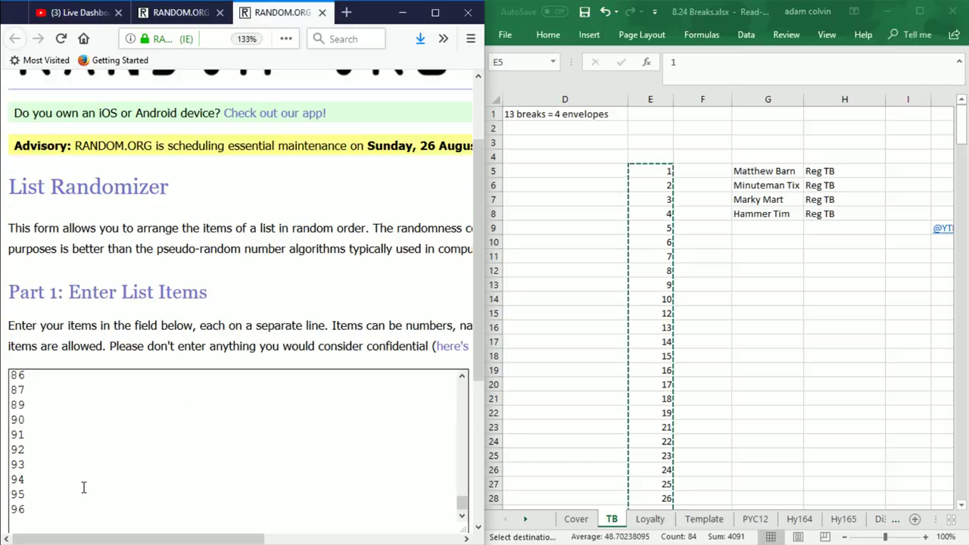
- Randomize the pasted list of envelope numbers nine times in total
{"action": "scroll", "coordinate": [81, 454], "scroll_direction": "down", "scroll_amount": 3}
{"action": "left_click", "coordinate": [47, 415]}
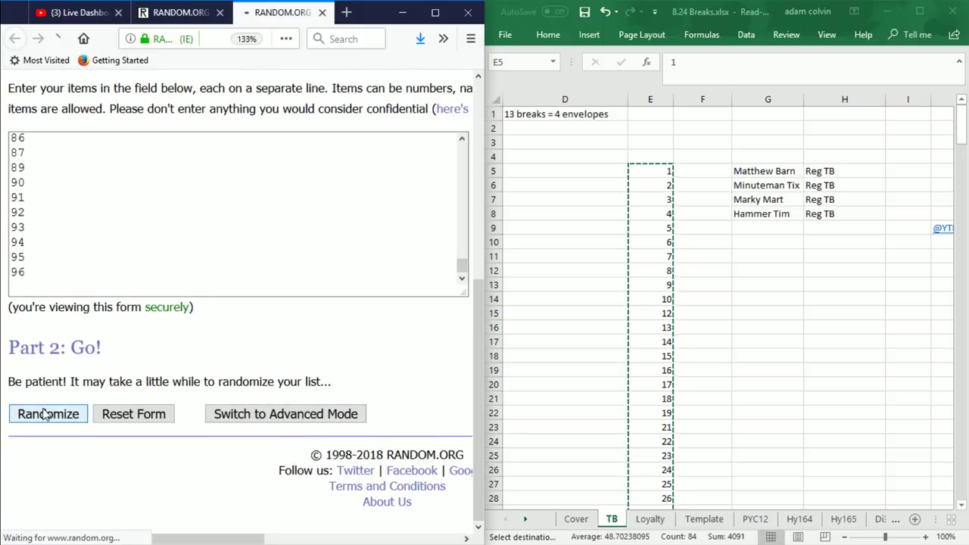
{"action": "scroll", "coordinate": [43, 410], "scroll_direction": "down", "scroll_amount": 15}
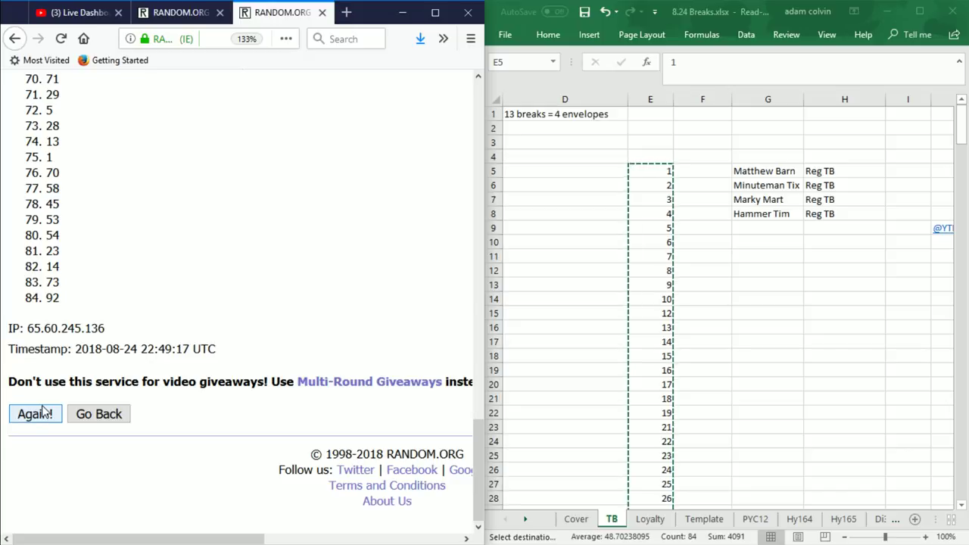
{"action": "left_click", "coordinate": [43, 410]}
{"action": "scroll", "coordinate": [43, 409], "scroll_direction": "down", "scroll_amount": 15}
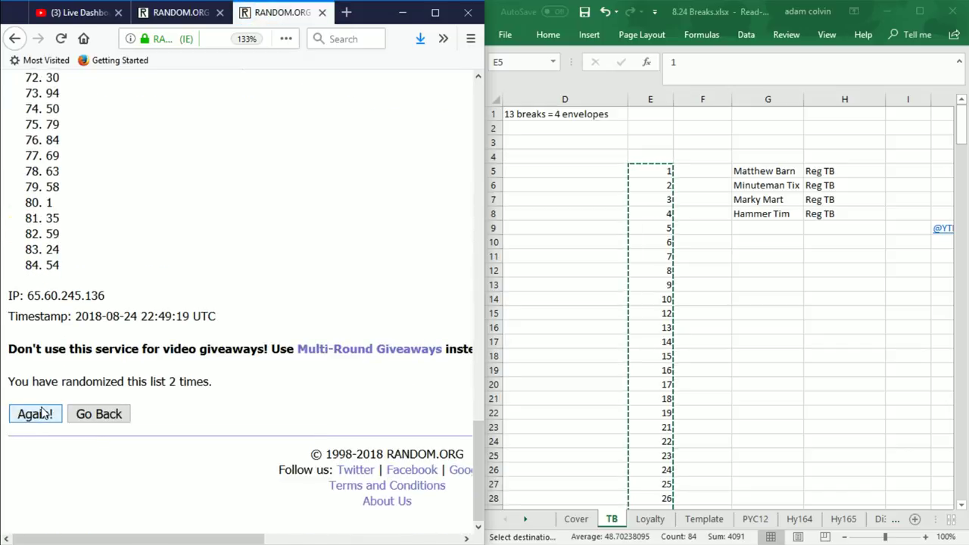
{"action": "left_click", "coordinate": [43, 412]}
{"action": "scroll", "coordinate": [43, 411], "scroll_direction": "down", "scroll_amount": 15}
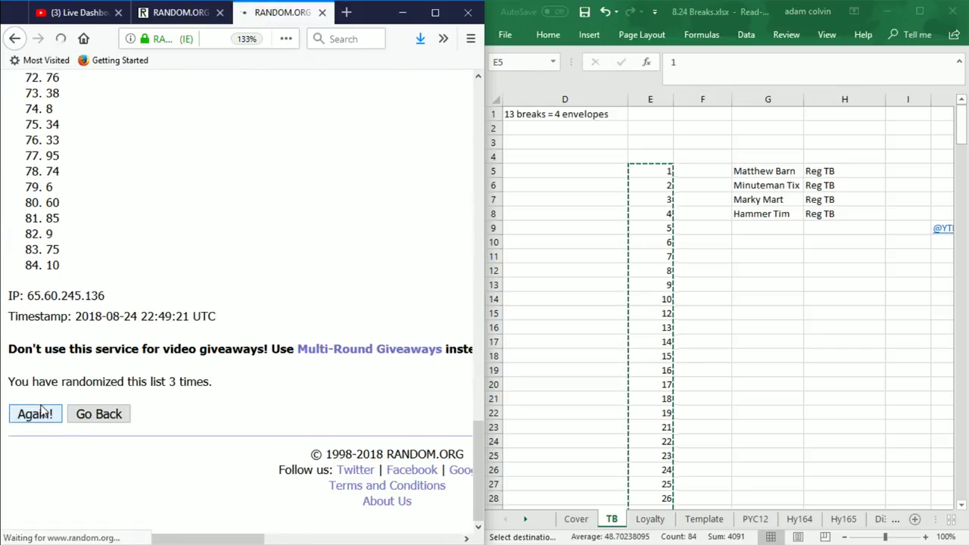
{"action": "scroll", "coordinate": [44, 410], "scroll_direction": "down", "scroll_amount": 15}
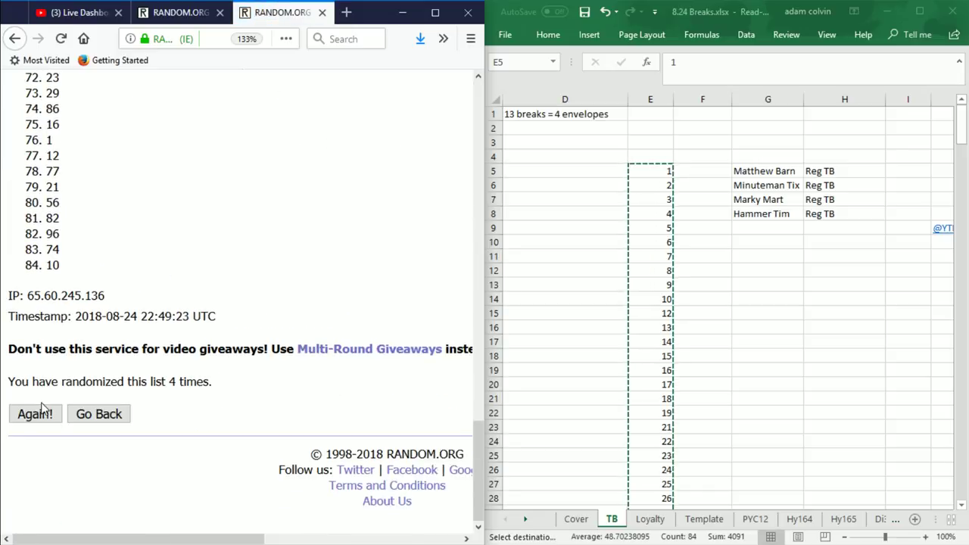
{"action": "left_click", "coordinate": [43, 410]}
{"action": "scroll", "coordinate": [41, 412], "scroll_direction": "down", "scroll_amount": 15}
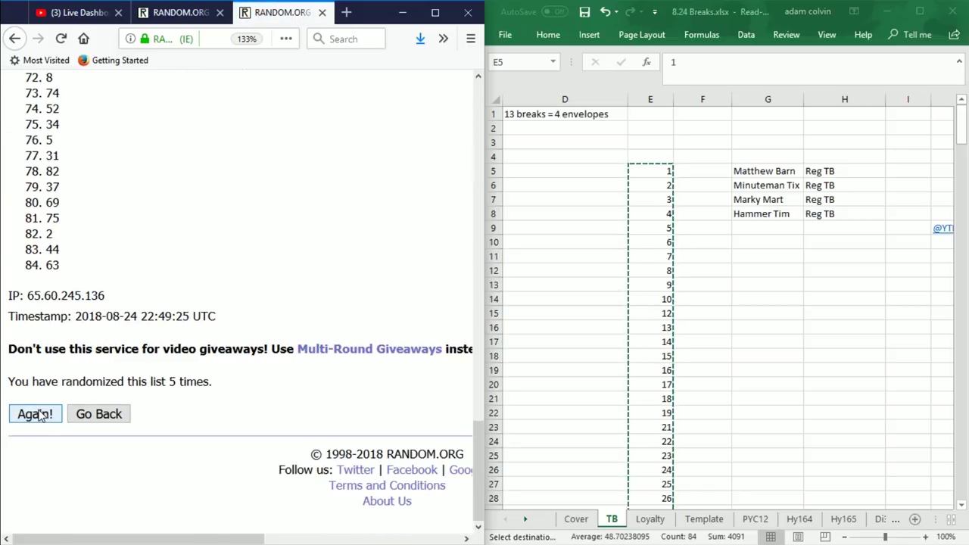
{"action": "left_click", "coordinate": [38, 415]}
{"action": "scroll", "coordinate": [40, 418], "scroll_direction": "down", "scroll_amount": 15}
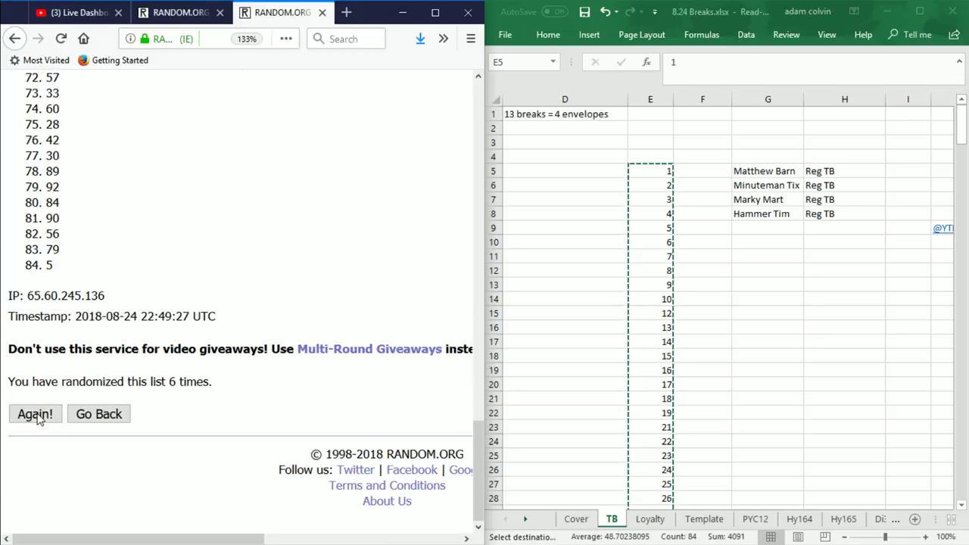
{"action": "left_click", "coordinate": [36, 418]}
{"action": "scroll", "coordinate": [35, 418], "scroll_direction": "down", "scroll_amount": 15}
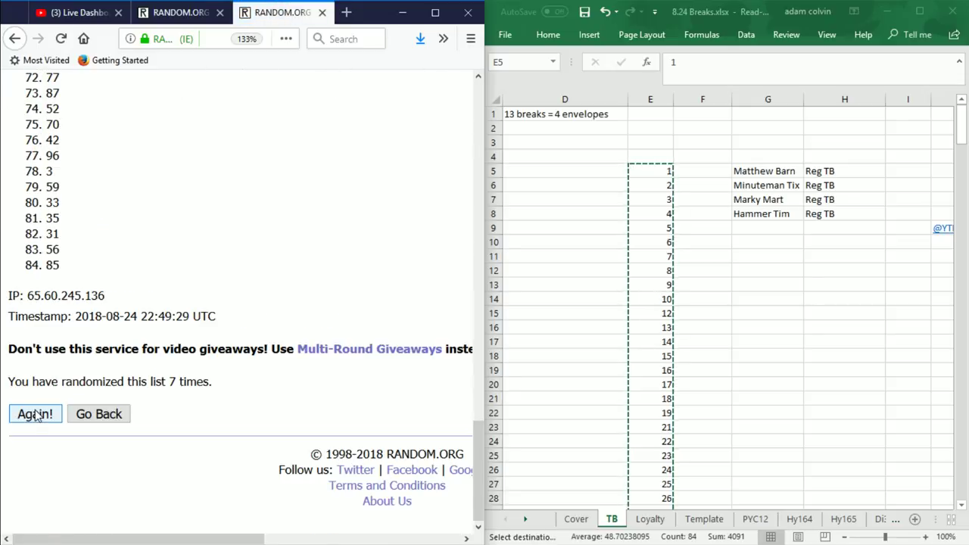
{"action": "left_click", "coordinate": [35, 416]}
{"action": "scroll", "coordinate": [35, 417], "scroll_direction": "down", "scroll_amount": 15}
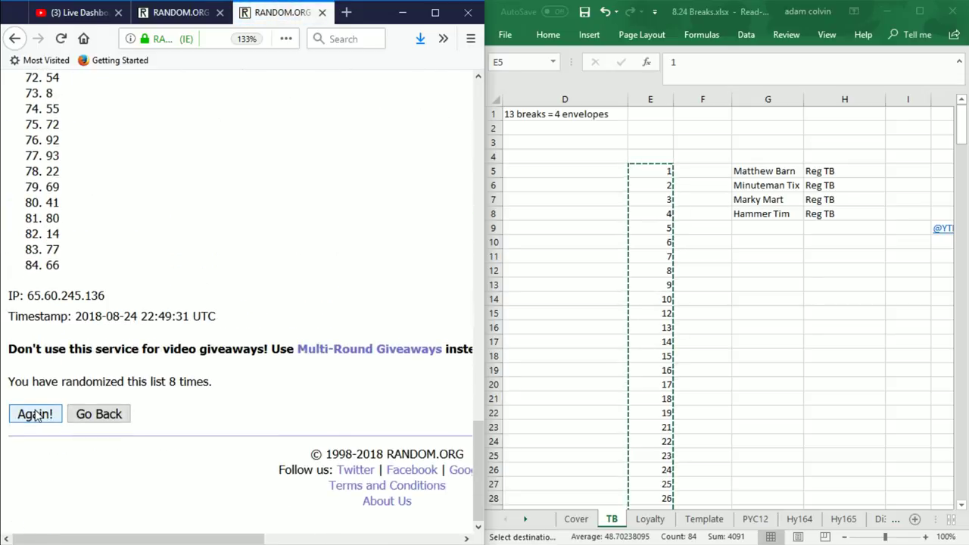
{"action": "left_click", "coordinate": [36, 416]}
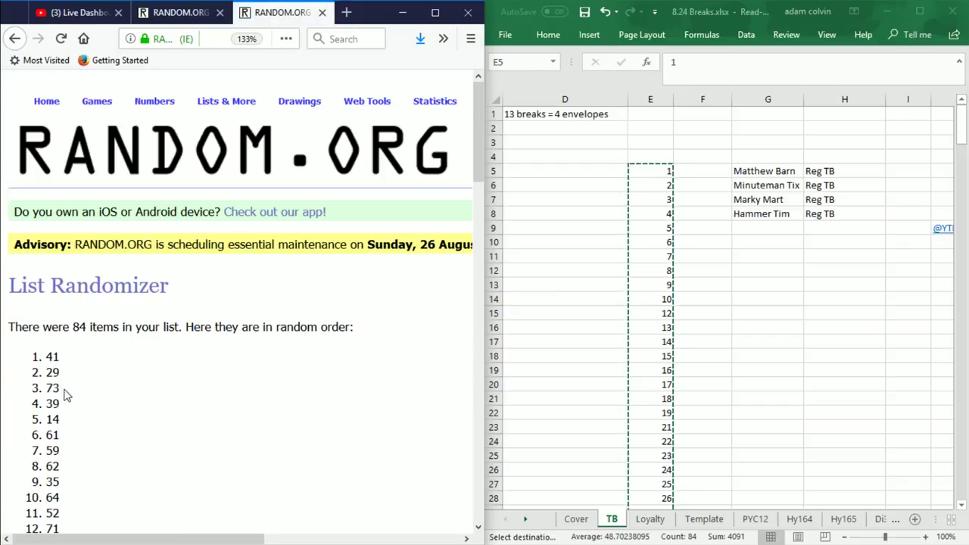
- Copy the top four randomized envelope numbers and paste them into H5:H8 beside the winners' names
{"action": "left_click_drag", "start_coordinate": [66, 408], "coordinate": [47, 362]}
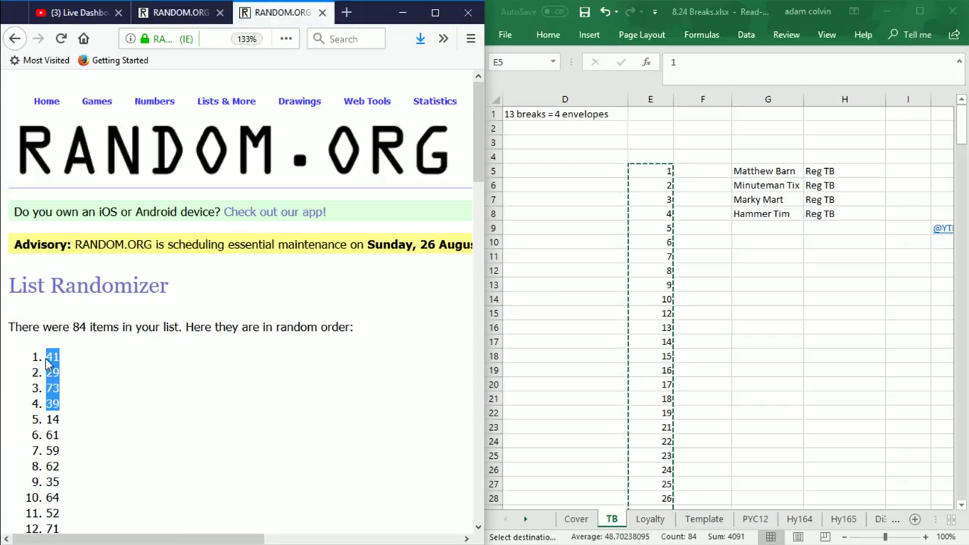
{"action": "key", "text": "ctrl+c"}
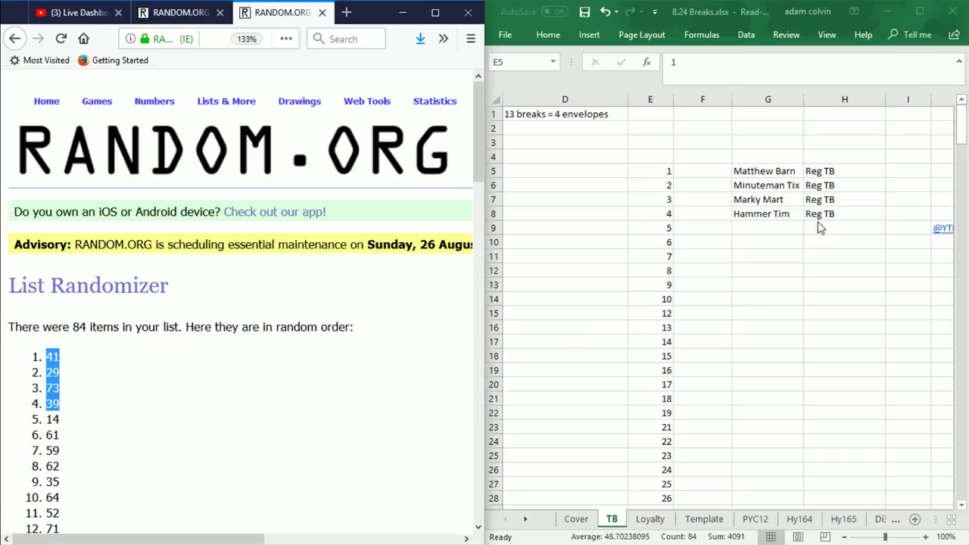
{"action": "left_click", "coordinate": [831, 171]}
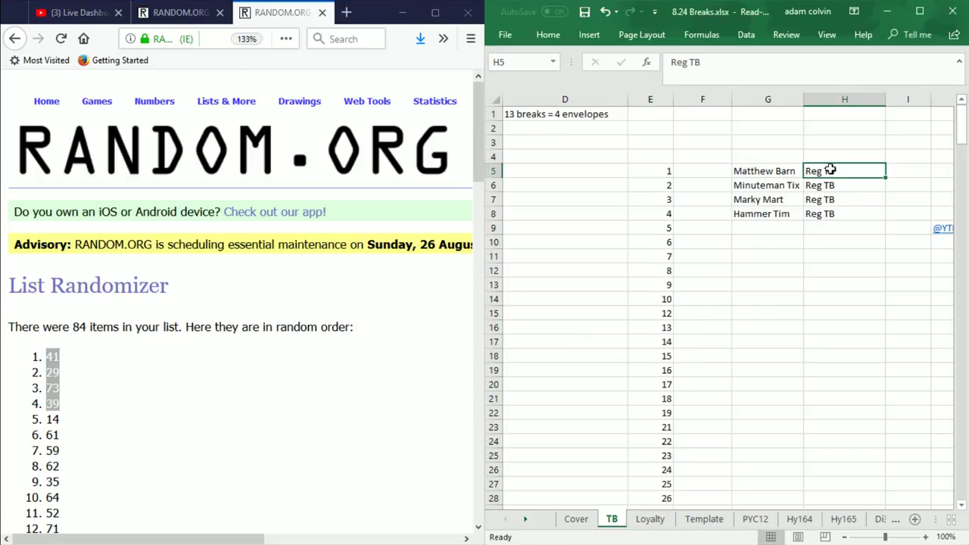
{"action": "key", "text": "ctrl+v"}
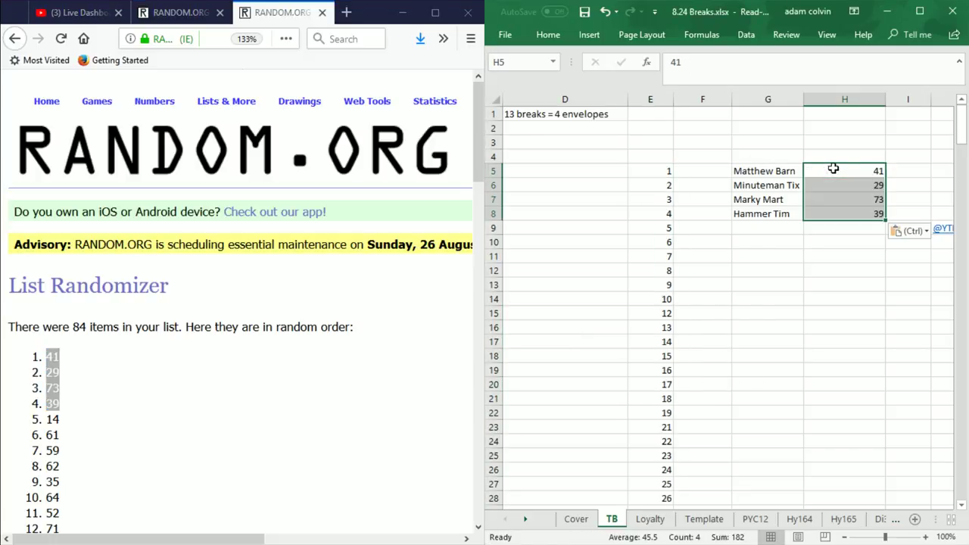
{"action": "left_click", "coordinate": [847, 243]}
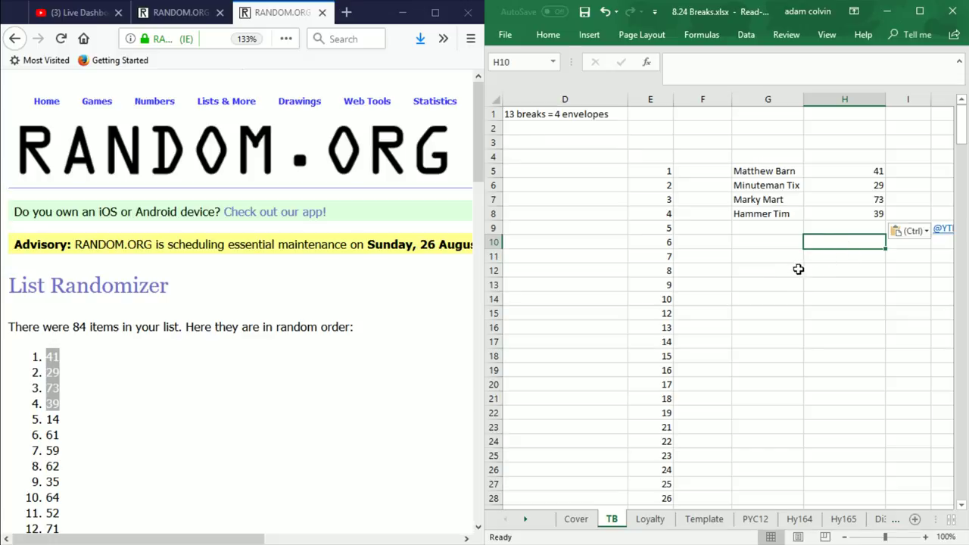
- Enlarge the TB sheet's view to 200% to show the winners and their envelope numbers
{"action": "left_click", "coordinate": [925, 537]}
{"action": "left_click", "coordinate": [926, 537]}
{"action": "left_click", "coordinate": [925, 537]}
{"action": "left_click", "coordinate": [925, 537]}
{"action": "left_click", "coordinate": [926, 537]}
{"action": "left_click", "coordinate": [926, 537]}
{"action": "left_click", "coordinate": [925, 537]}
{"action": "left_click", "coordinate": [925, 537]}
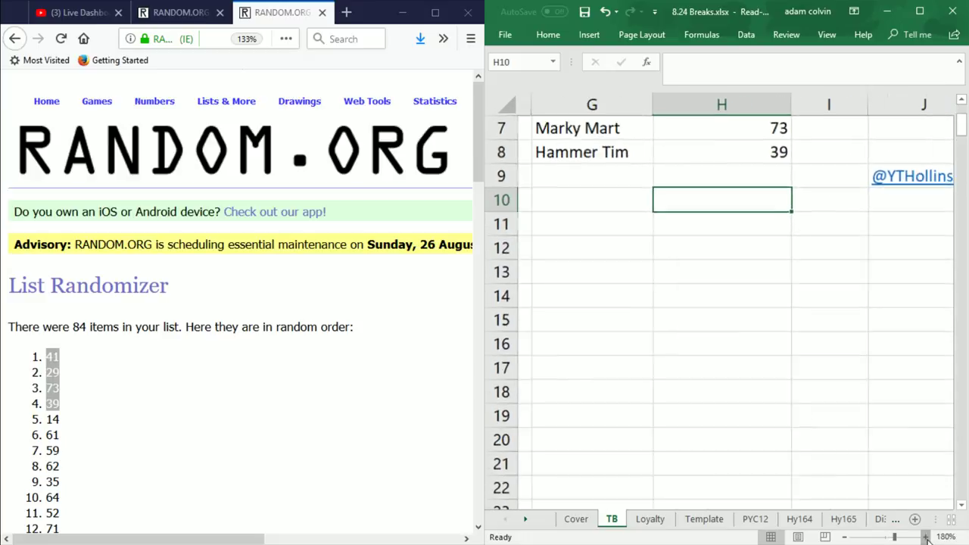
{"action": "left_click", "coordinate": [925, 537]}
{"action": "left_click", "coordinate": [926, 537]}
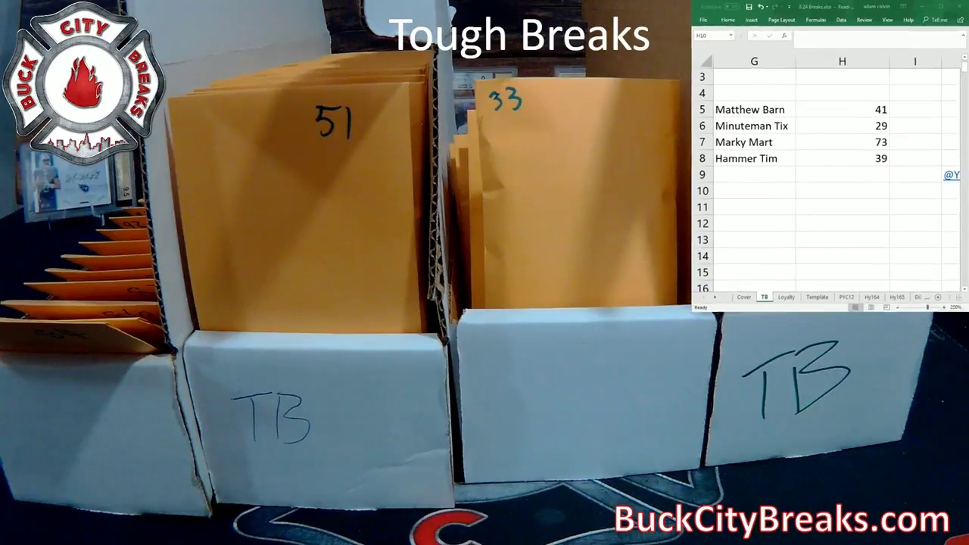
- Select cell G5 and magnify the sheet further around the winners' names and envelope numbers
{"action": "key", "text": "alt+Tab"}
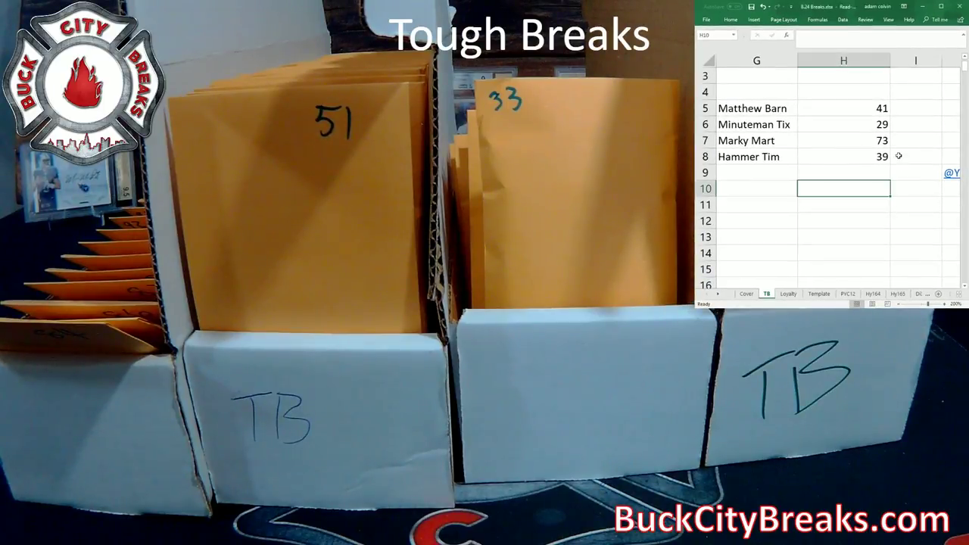
{"action": "left_click", "coordinate": [782, 109]}
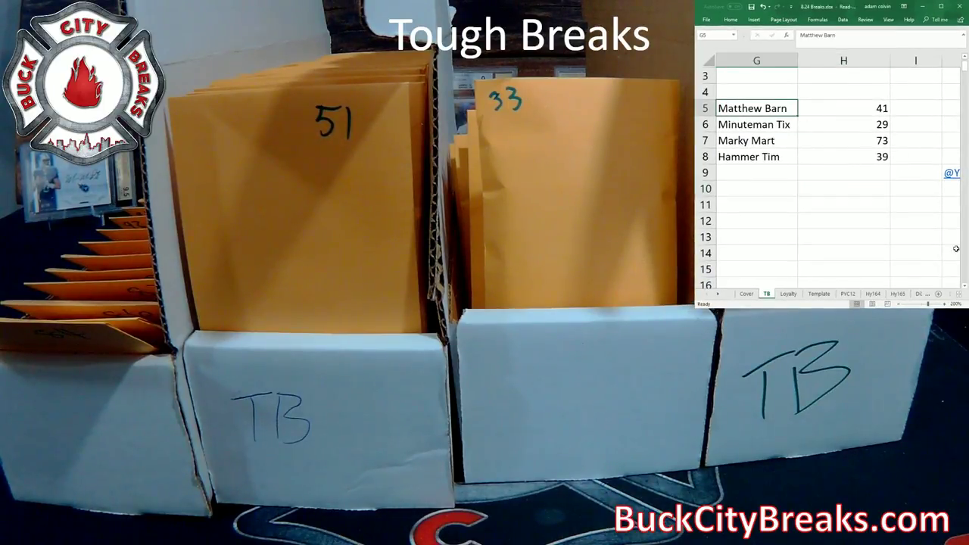
{"action": "left_click", "coordinate": [946, 303]}
{"action": "left_click", "coordinate": [945, 303]}
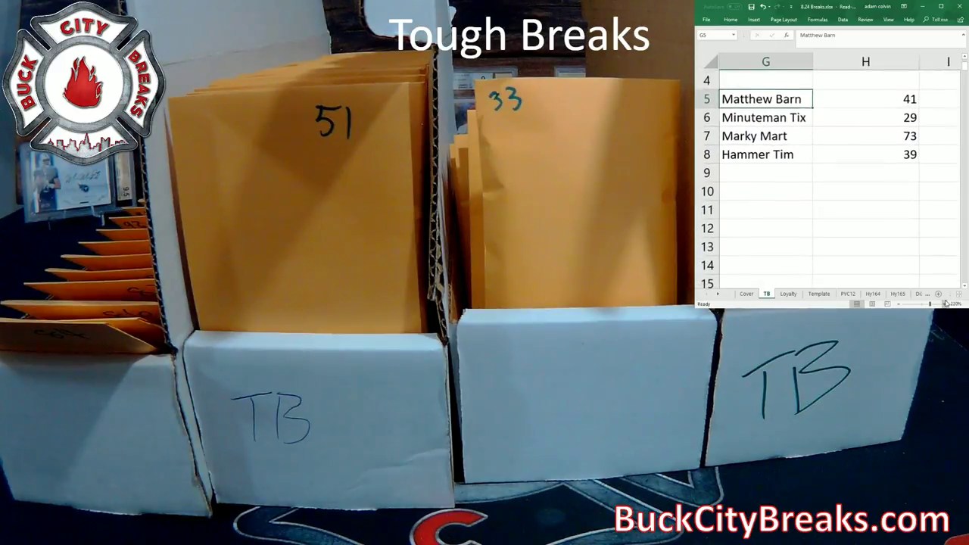
{"action": "left_click", "coordinate": [946, 303]}
{"action": "left_click", "coordinate": [946, 303]}
{"action": "left_click", "coordinate": [945, 303]}
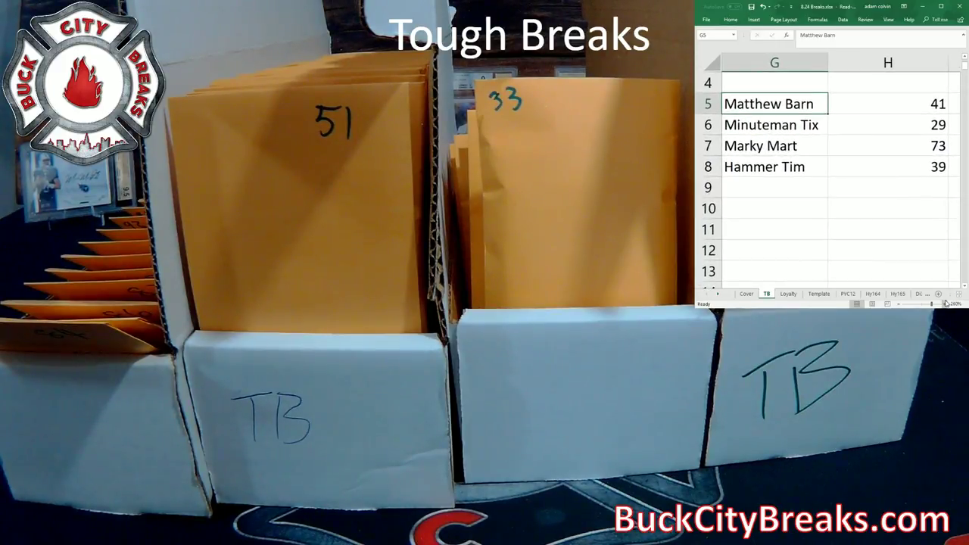
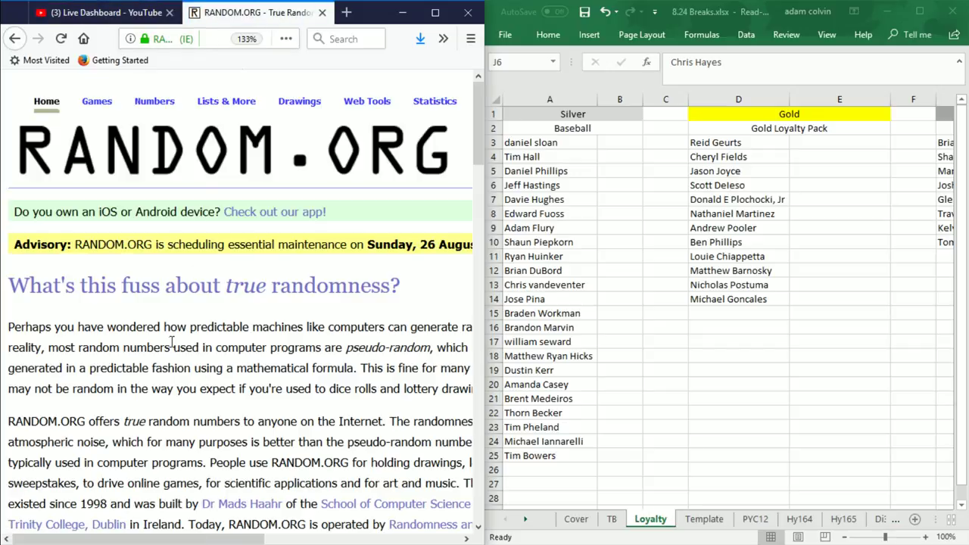
- Open random.org's List Randomizer in four additional browser tabs and in the current one
{"action": "scroll", "coordinate": [172, 343], "scroll_direction": "down", "scroll_amount": 10}
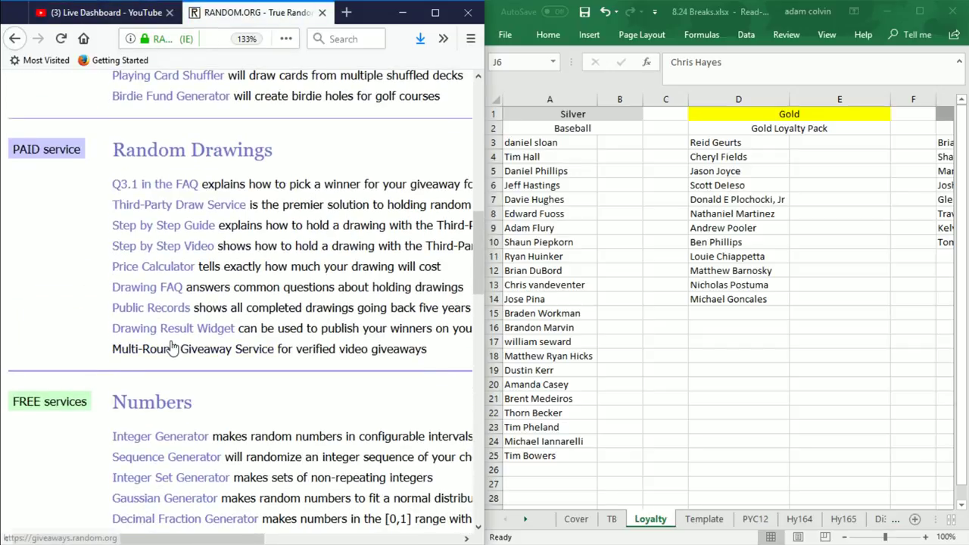
{"action": "middle_click", "coordinate": [171, 317]}
{"action": "middle_click", "coordinate": [171, 316]}
{"action": "middle_click", "coordinate": [171, 317]}
{"action": "middle_click", "coordinate": [171, 316]}
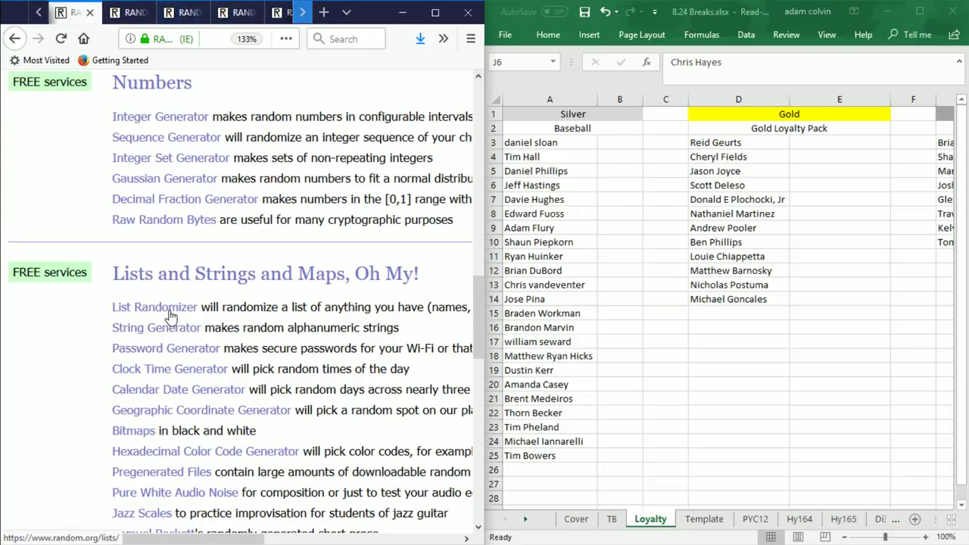
{"action": "left_click", "coordinate": [171, 317]}
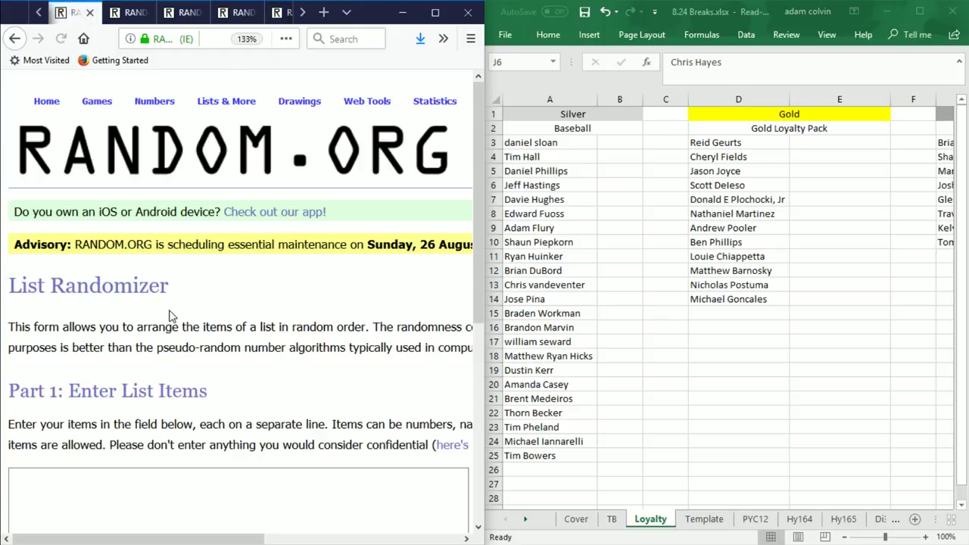
- Change the prize heading under Silver in cell A2 to "Mini Helmet"
{"action": "scroll", "coordinate": [284, 341], "scroll_direction": "down", "scroll_amount": 5}
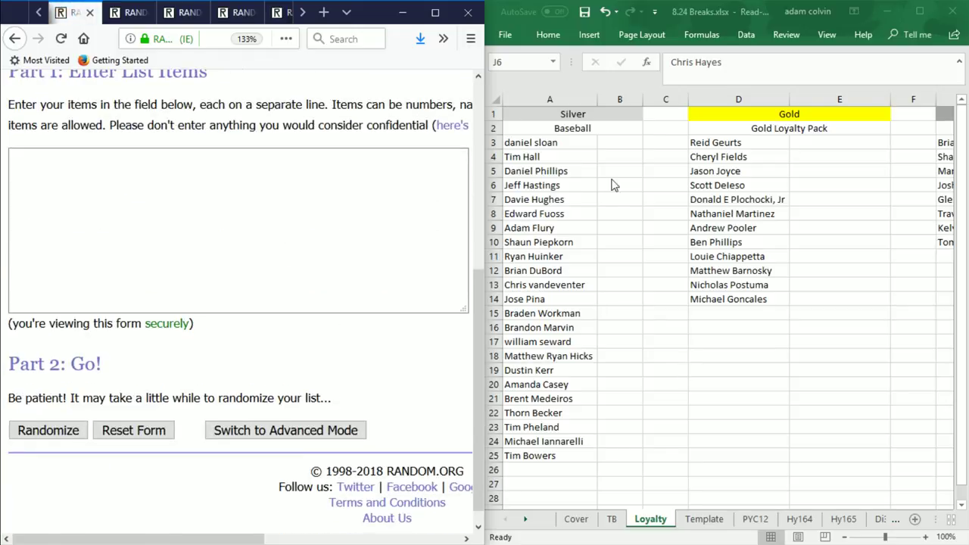
{"action": "left_click", "coordinate": [556, 129]}
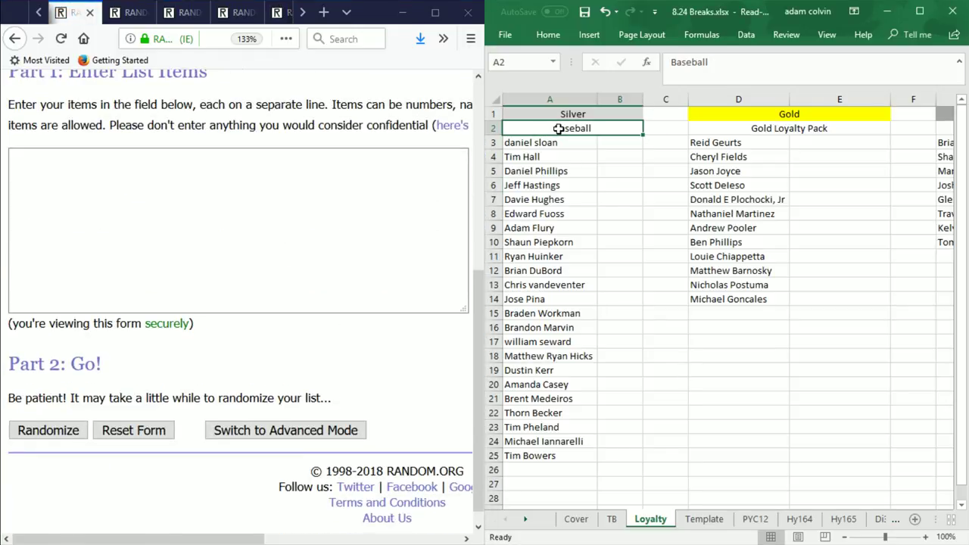
{"action": "type", "text": "Mini "}
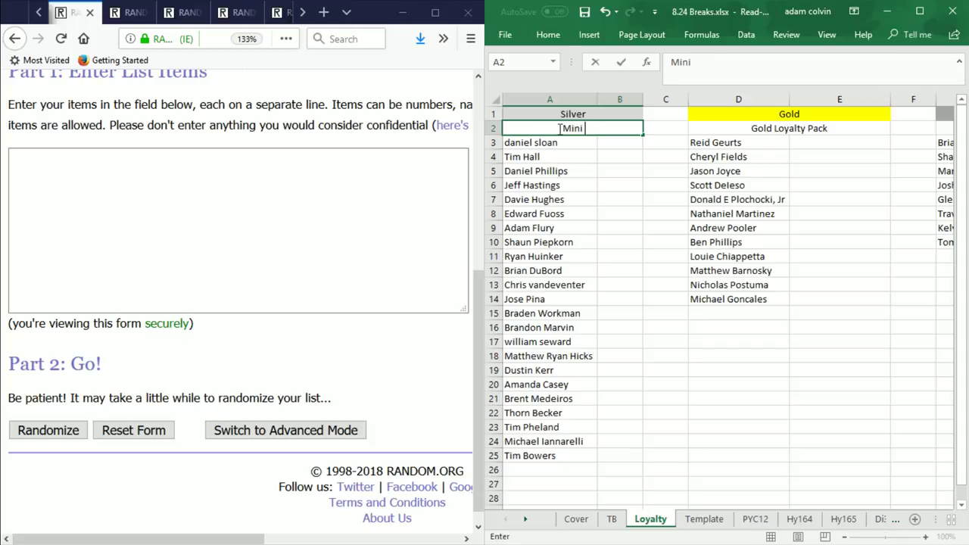
{"action": "type", "text": "Helmet"}
{"action": "key", "text": "Return"}
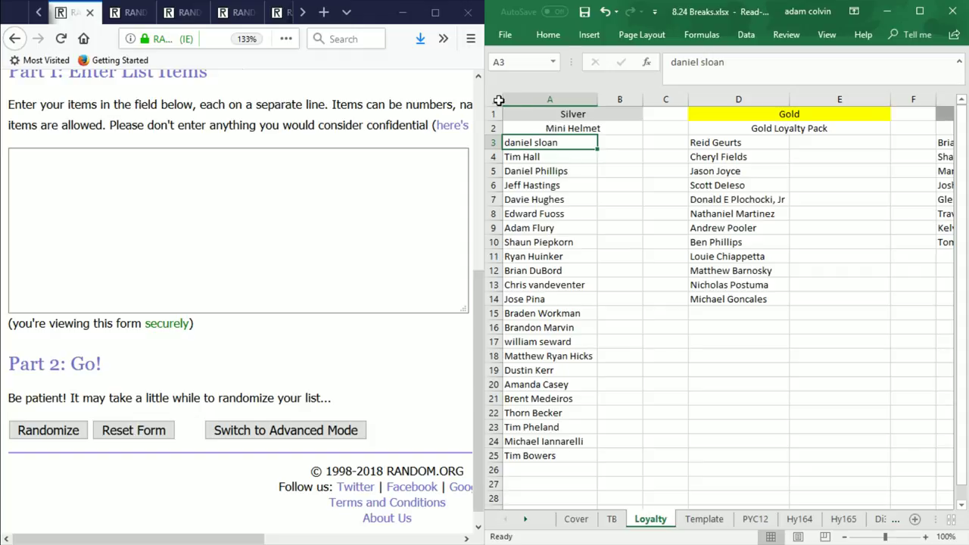
- Copy the Silver names in A3:A25 and paste them into the List Randomizer's item field
{"action": "left_click_drag", "start_coordinate": [564, 145], "coordinate": [584, 455]}
{"action": "key", "text": "ctrl+c"}
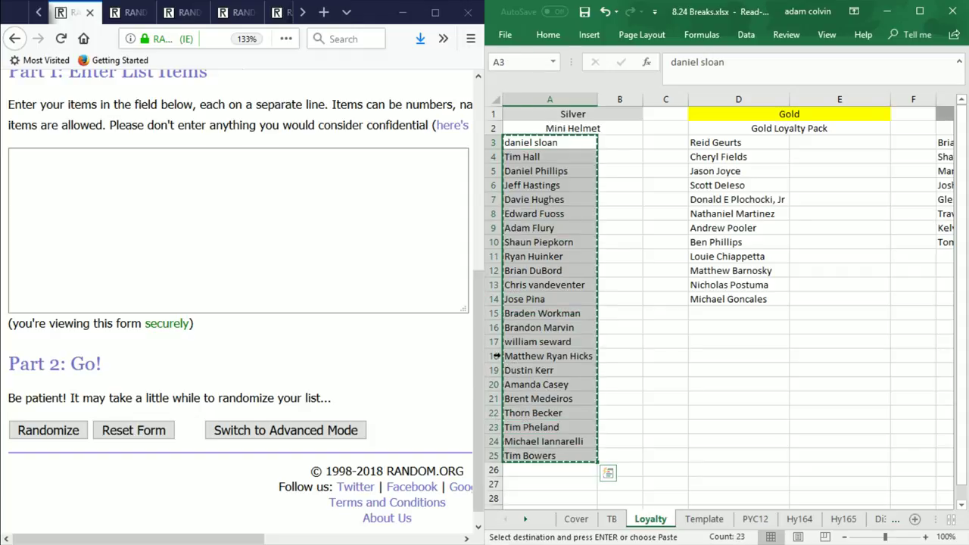
{"action": "left_click", "coordinate": [249, 190]}
{"action": "key", "text": "ctrl+v"}
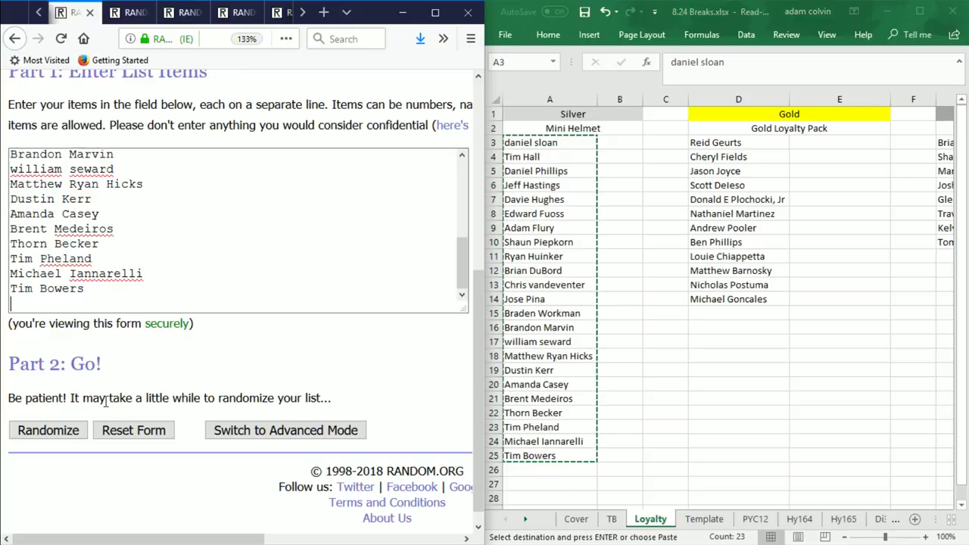
- Randomize the Silver list three times on random.org
{"action": "left_click", "coordinate": [45, 434]}
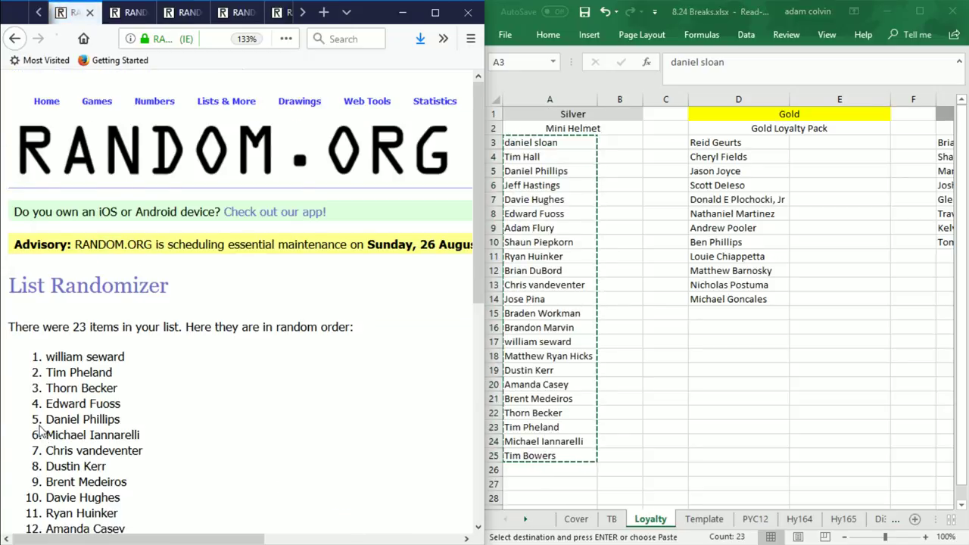
{"action": "scroll", "coordinate": [38, 428], "scroll_direction": "down", "scroll_amount": 10}
{"action": "left_click", "coordinate": [34, 418]}
{"action": "scroll", "coordinate": [35, 421], "scroll_direction": "down", "scroll_amount": 10}
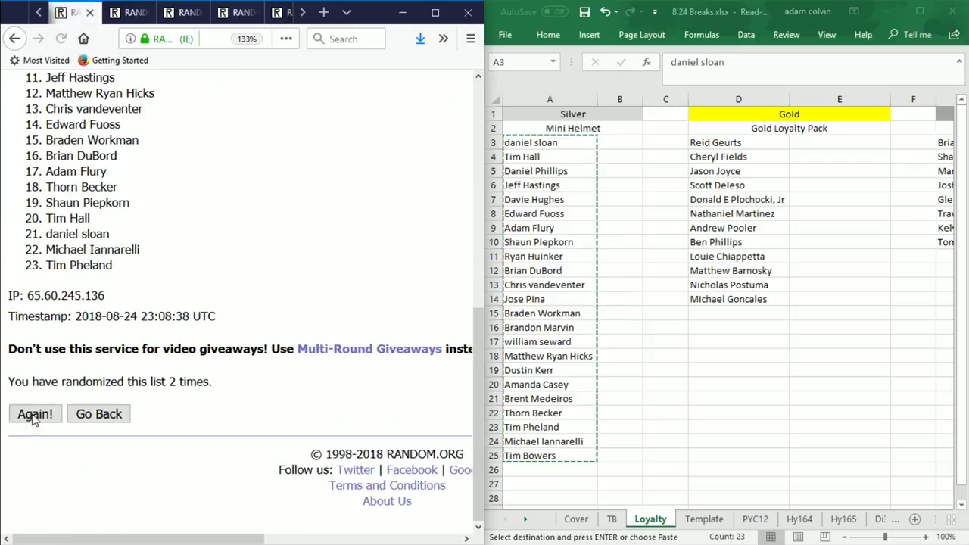
{"action": "left_click", "coordinate": [24, 416]}
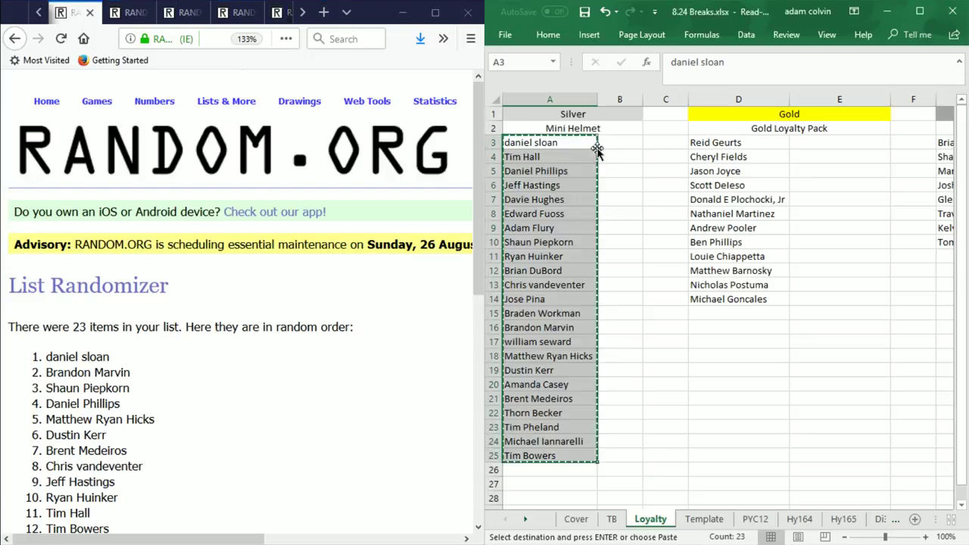
- Enter "Hines" in cell B3 beside the first Silver name and clear the pending copy selection
{"action": "left_click", "coordinate": [619, 144]}
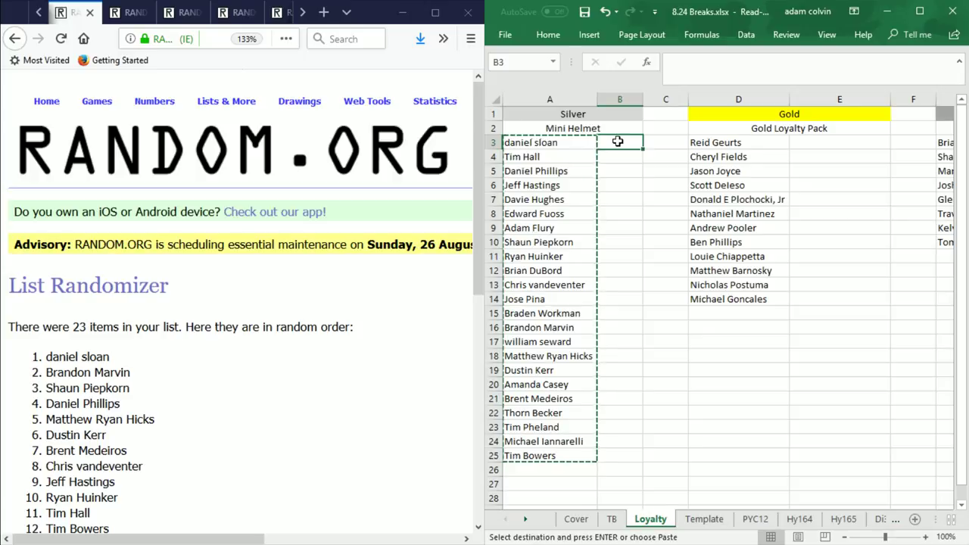
{"action": "type", "text": "Hirsch"}
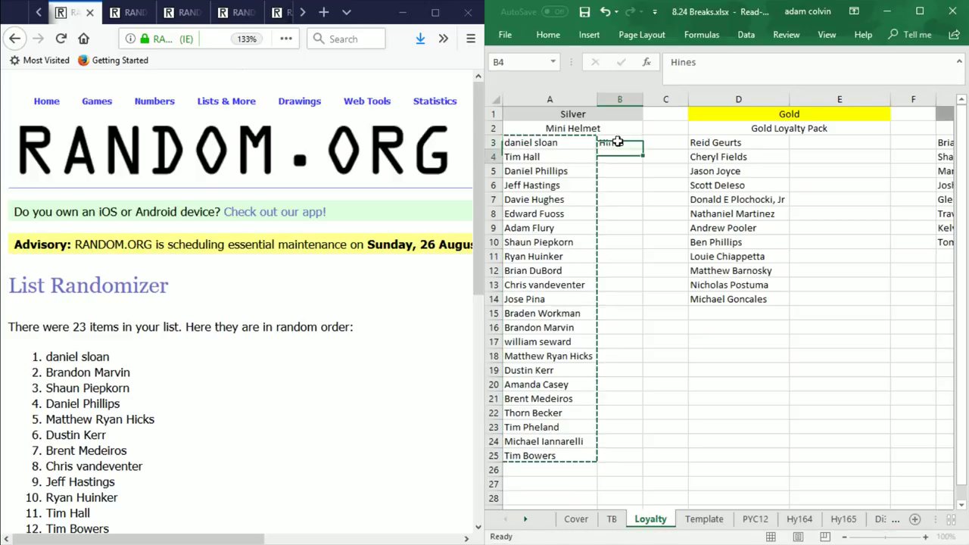
{"action": "key", "text": "Return"}
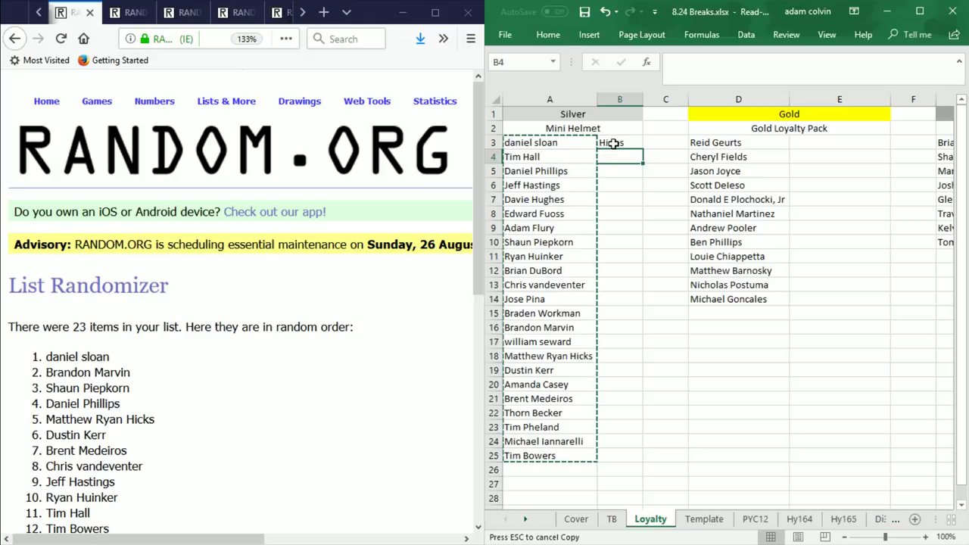
{"action": "key", "text": "Escape"}
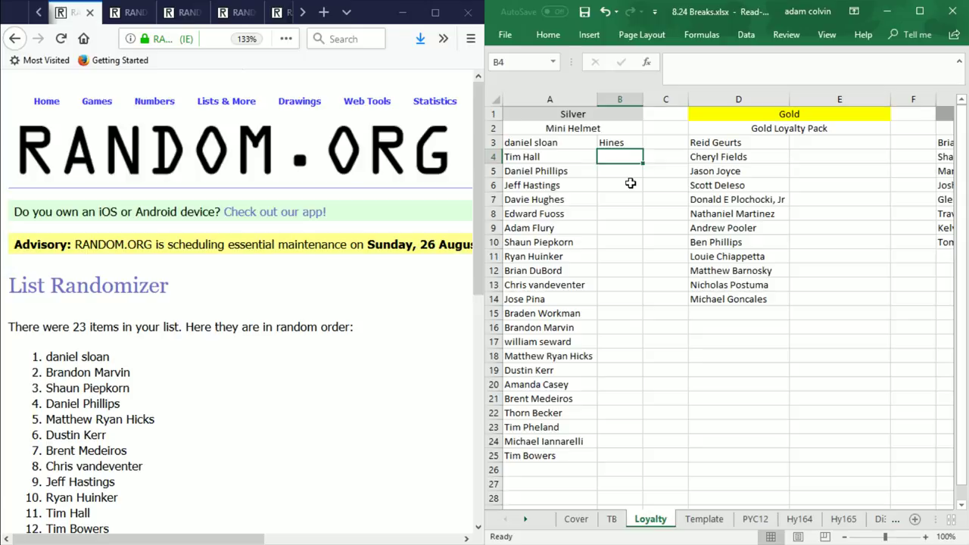
{"action": "left_click", "coordinate": [636, 145]}
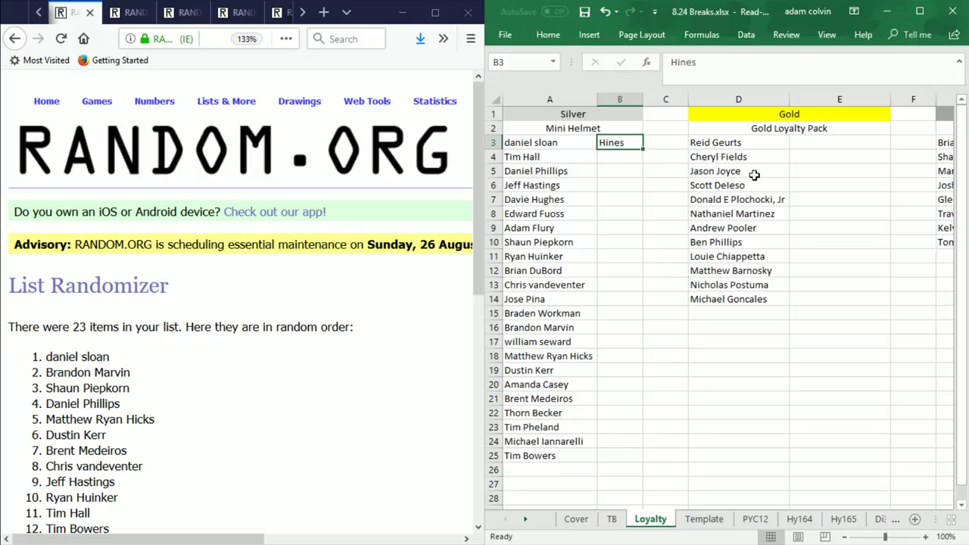
- Select the Gold Loyalty Pack heading and enlarge the Loyalty sheet to 180% to show the whole Gold list
{"action": "left_click", "coordinate": [776, 131]}
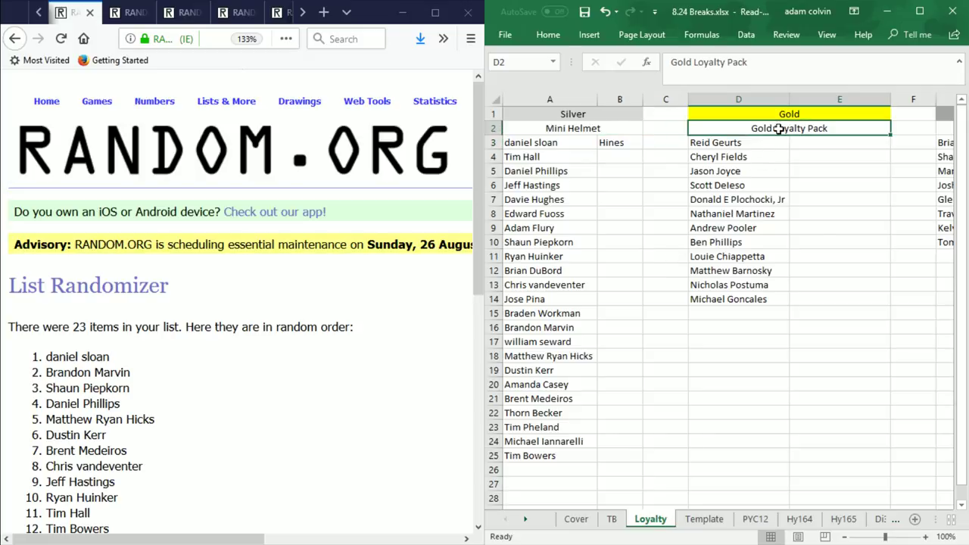
{"action": "left_click", "coordinate": [925, 537]}
{"action": "left_click", "coordinate": [925, 537]}
{"action": "left_click", "coordinate": [925, 537]}
{"action": "left_click", "coordinate": [926, 537]}
{"action": "left_click", "coordinate": [926, 537]}
{"action": "left_click", "coordinate": [926, 537]}
{"action": "left_click", "coordinate": [926, 536]}
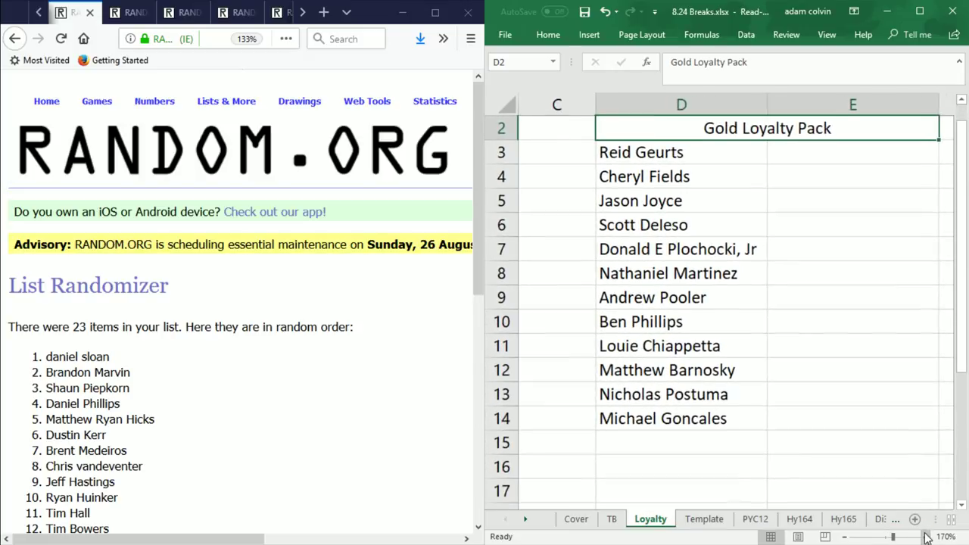
{"action": "left_click", "coordinate": [926, 537]}
{"action": "scroll", "coordinate": [872, 398], "scroll_direction": "up", "scroll_amount": 1}
{"action": "scroll", "coordinate": [861, 381], "scroll_direction": "down", "scroll_amount": 1}
{"action": "scroll", "coordinate": [872, 363], "scroll_direction": "up", "scroll_amount": 1}
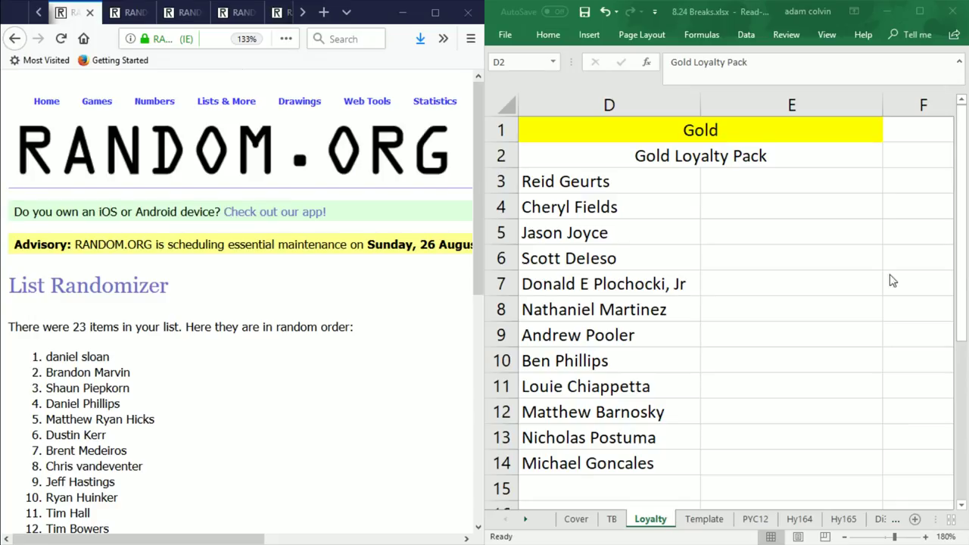
- Copy the Gold names in D3:D14 and paste them into the List Randomizer in the second browser tab
{"action": "left_click_drag", "start_coordinate": [602, 187], "coordinate": [608, 450]}
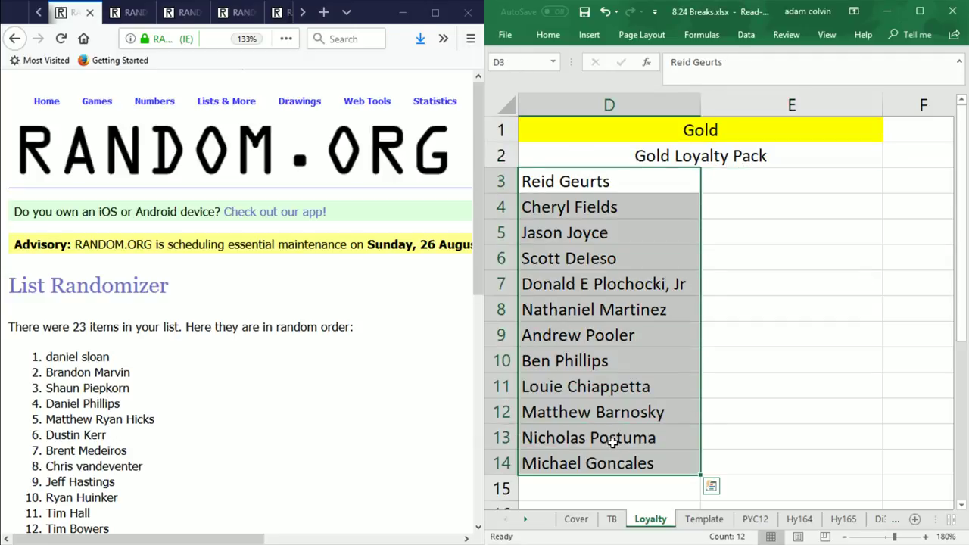
{"action": "key", "text": "ctrl+c"}
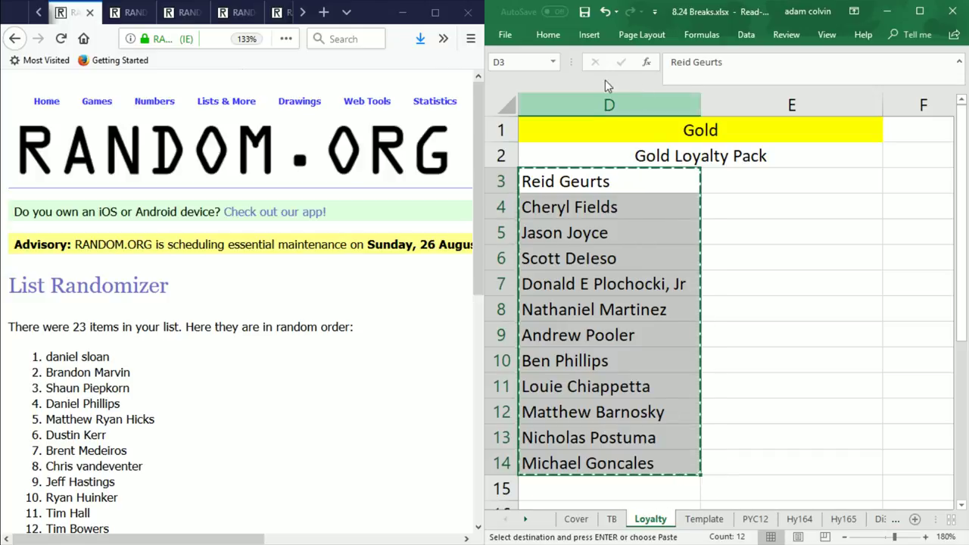
{"action": "left_click", "coordinate": [127, 15]}
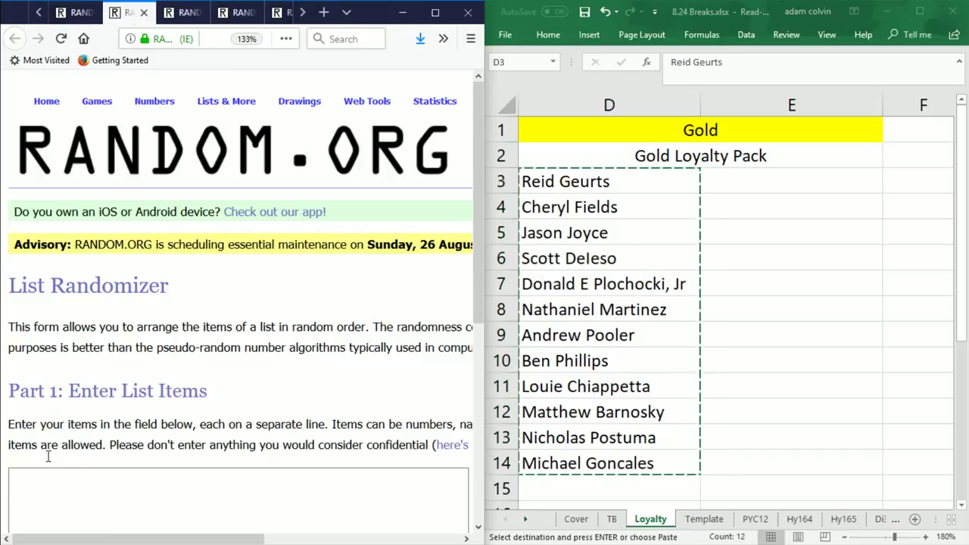
{"action": "left_click", "coordinate": [48, 485]}
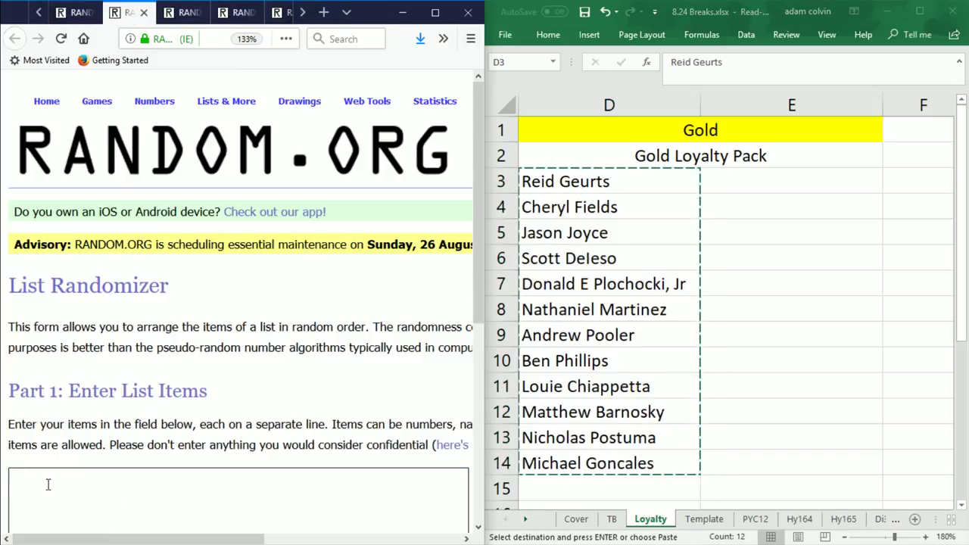
{"action": "key", "text": "ctrl+v"}
{"action": "scroll", "coordinate": [80, 455], "scroll_direction": "down", "scroll_amount": 3}
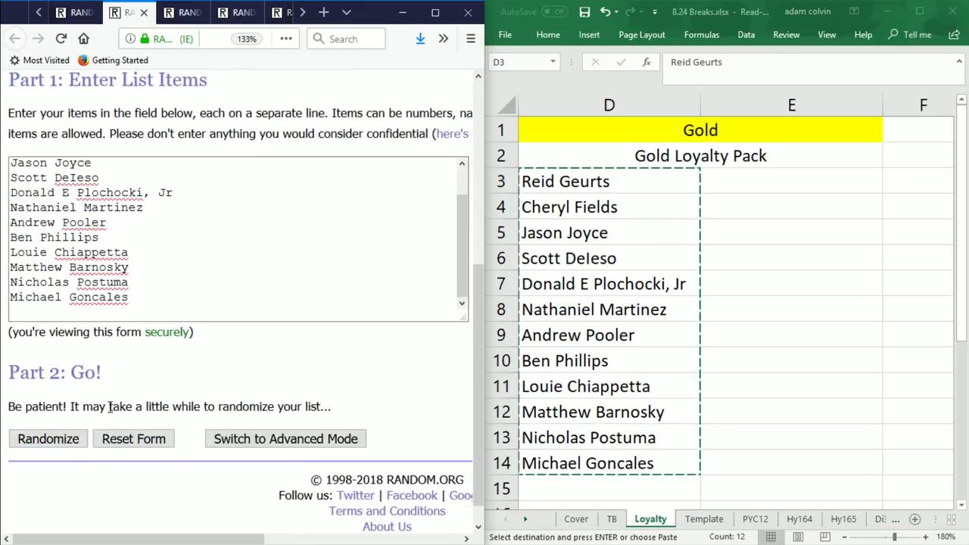
- Randomize the Gold list three times on random.org
{"action": "scroll", "coordinate": [128, 421], "scroll_direction": "up", "scroll_amount": 2}
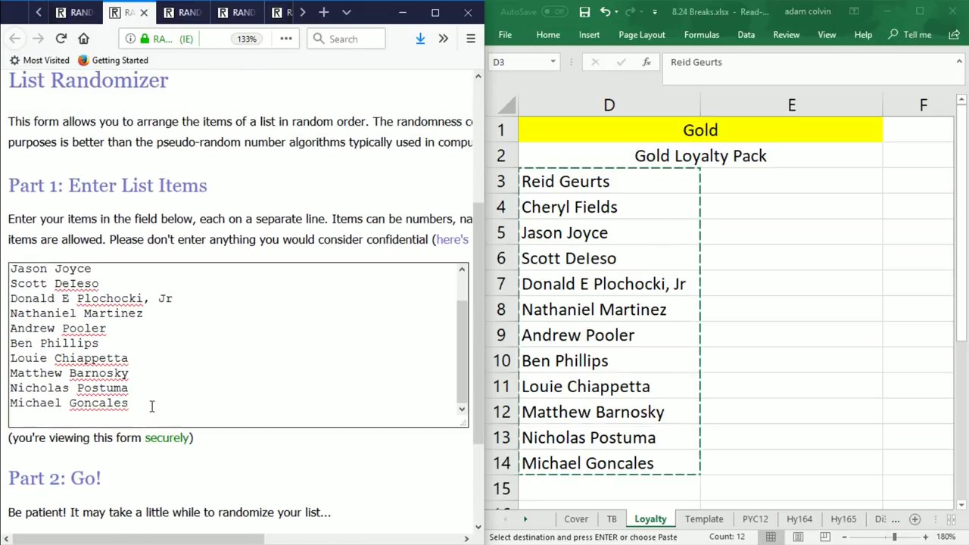
{"action": "scroll", "coordinate": [152, 407], "scroll_direction": "down", "scroll_amount": 3}
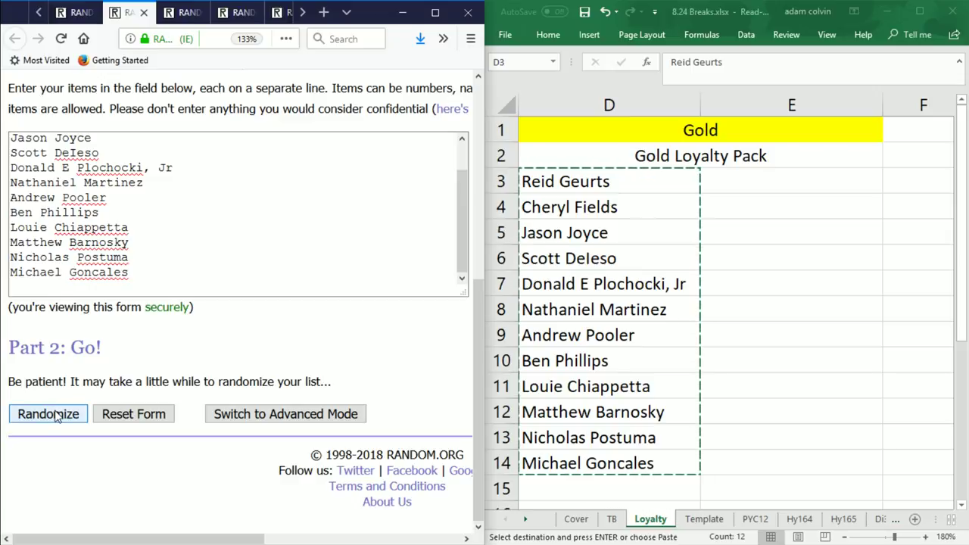
{"action": "left_click", "coordinate": [54, 416]}
{"action": "scroll", "coordinate": [50, 418], "scroll_direction": "down", "scroll_amount": 4}
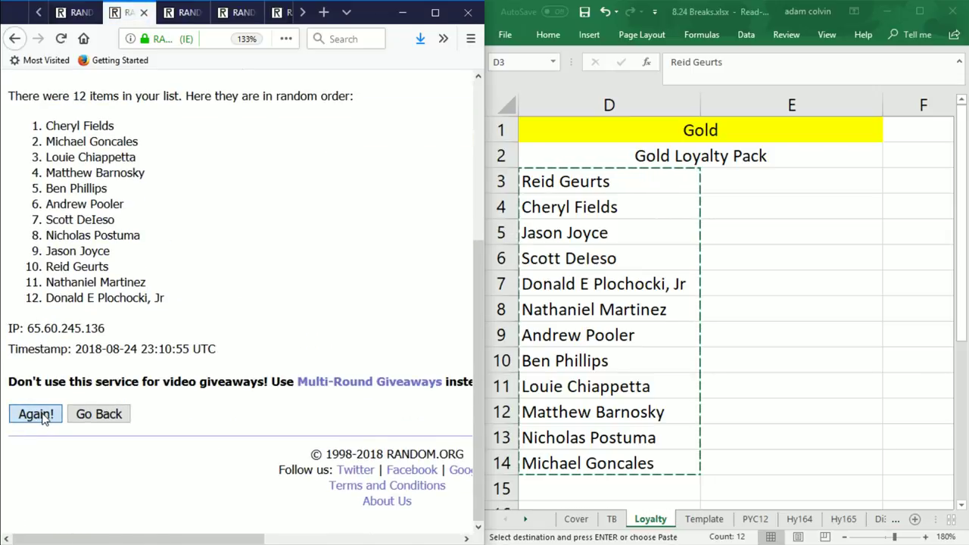
{"action": "left_click", "coordinate": [43, 417]}
{"action": "scroll", "coordinate": [42, 417], "scroll_direction": "down", "scroll_amount": 4}
{"action": "left_click", "coordinate": [42, 416]}
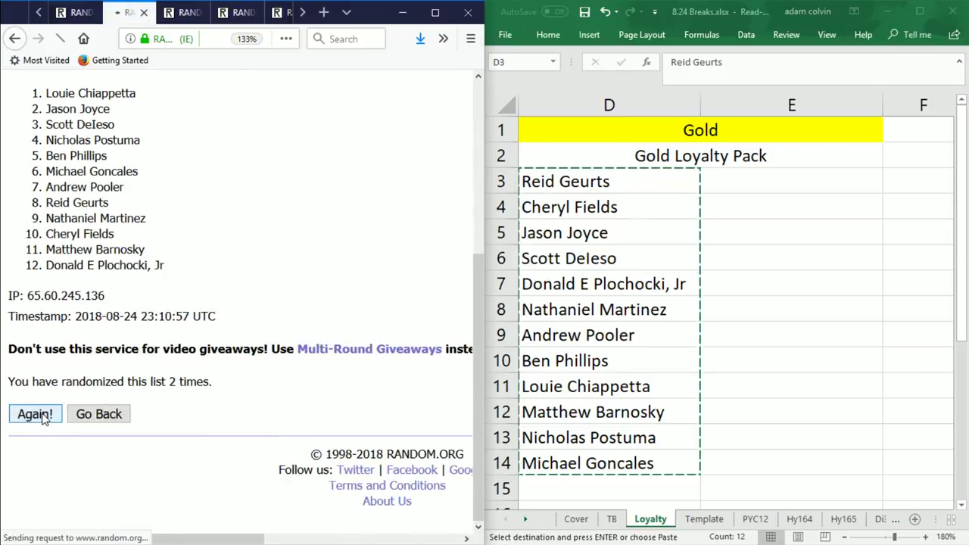
- Copy the randomized Gold names from random.org and paste them over the original list in D3:D14
{"action": "scroll", "coordinate": [89, 390], "scroll_direction": "down", "scroll_amount": 3}
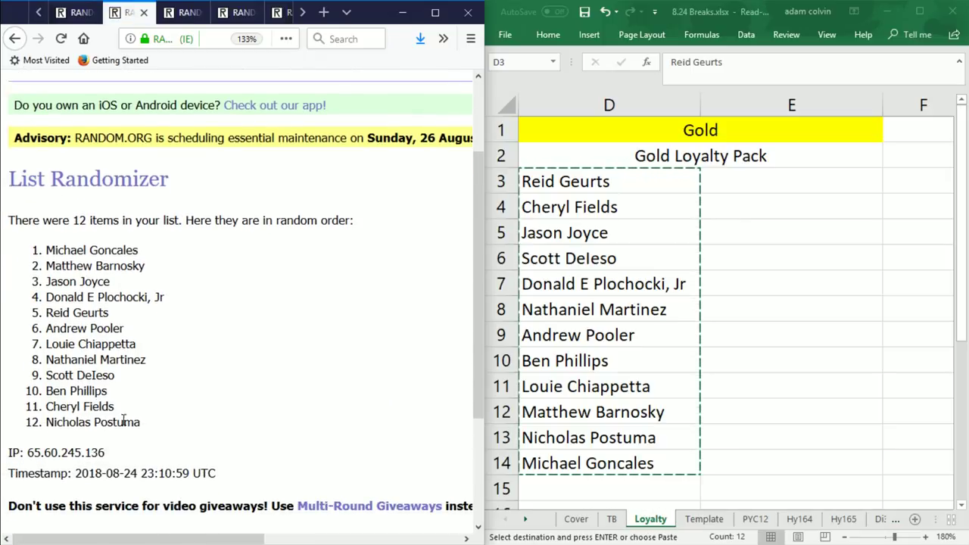
{"action": "left_click_drag", "start_coordinate": [133, 422], "coordinate": [47, 247]}
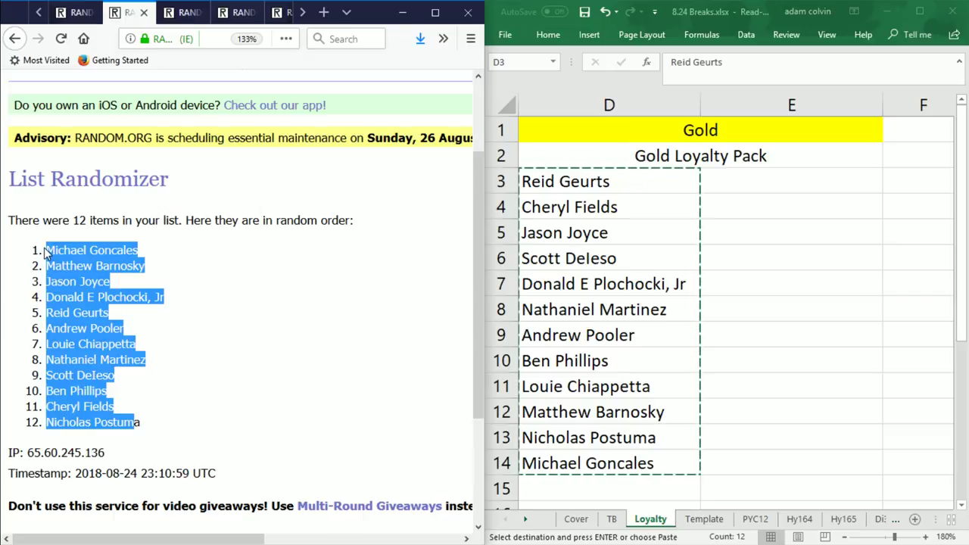
{"action": "key", "text": "ctrl+c"}
{"action": "key", "text": "alt+Tab"}
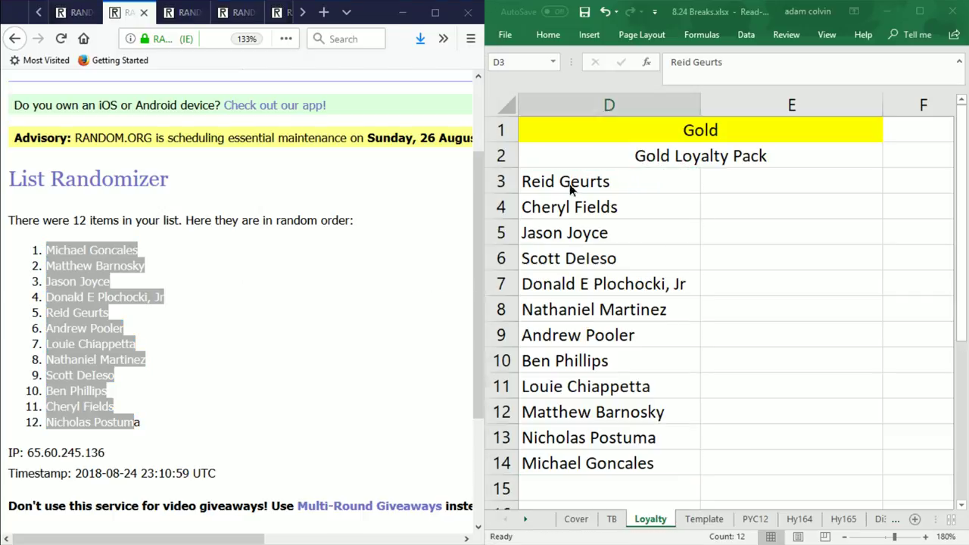
{"action": "key", "text": "ctrl+v"}
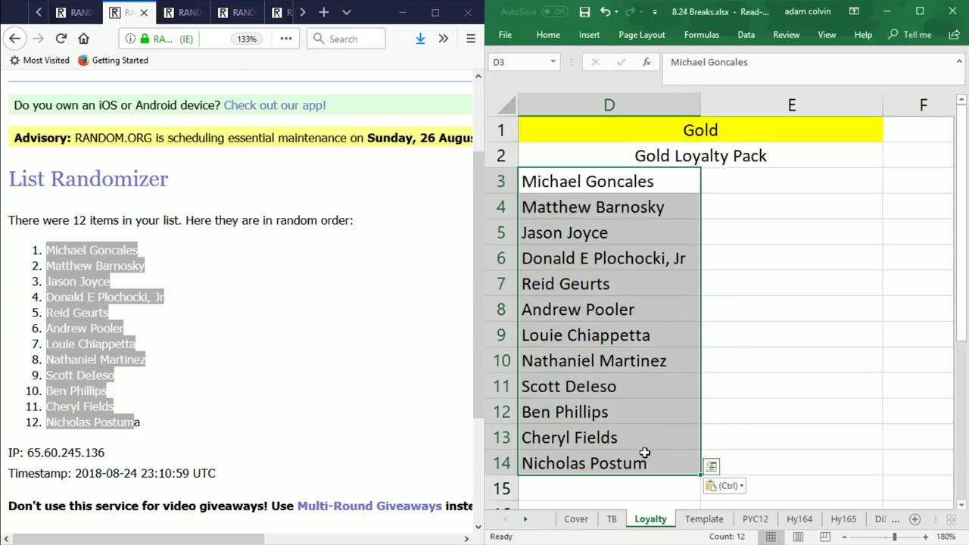
- Number the randomized Gold names 1 to 12 in E3:E14 by entering 1, 2, 3 and filling the series down
{"action": "left_click", "coordinate": [728, 192]}
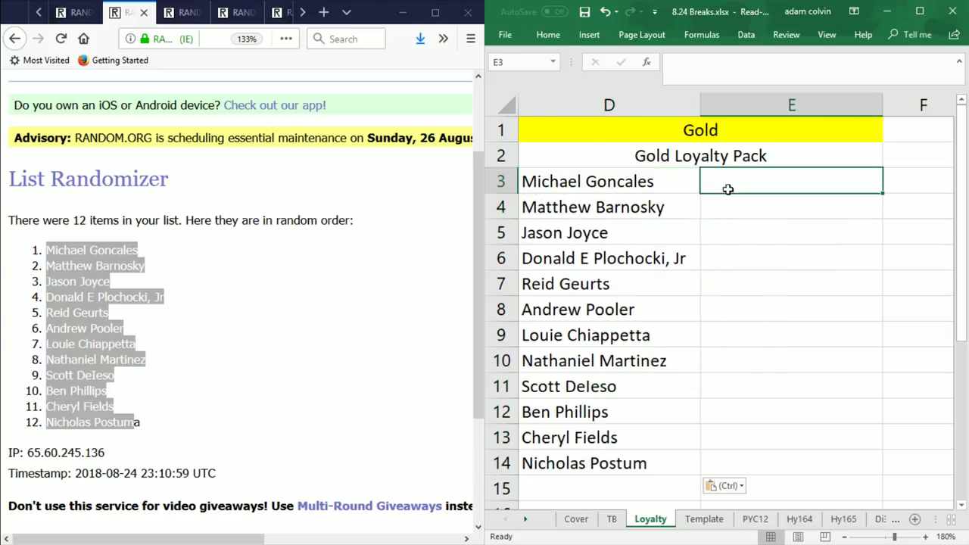
{"action": "type", "text": "1"}
{"action": "key", "text": "Return"}
{"action": "type", "text": "2"}
{"action": "key", "text": "Return"}
{"action": "type", "text": "3"}
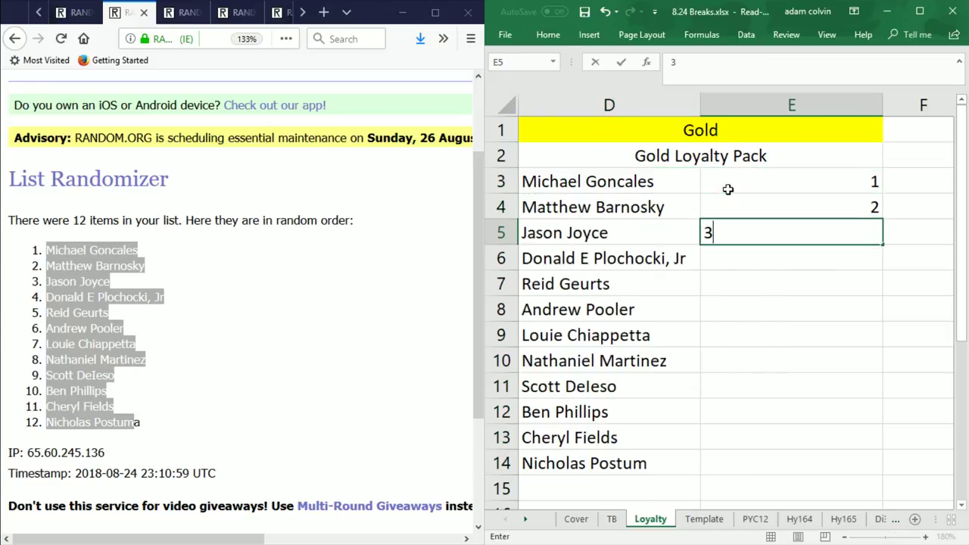
{"action": "left_click_drag", "start_coordinate": [728, 189], "coordinate": [768, 227]}
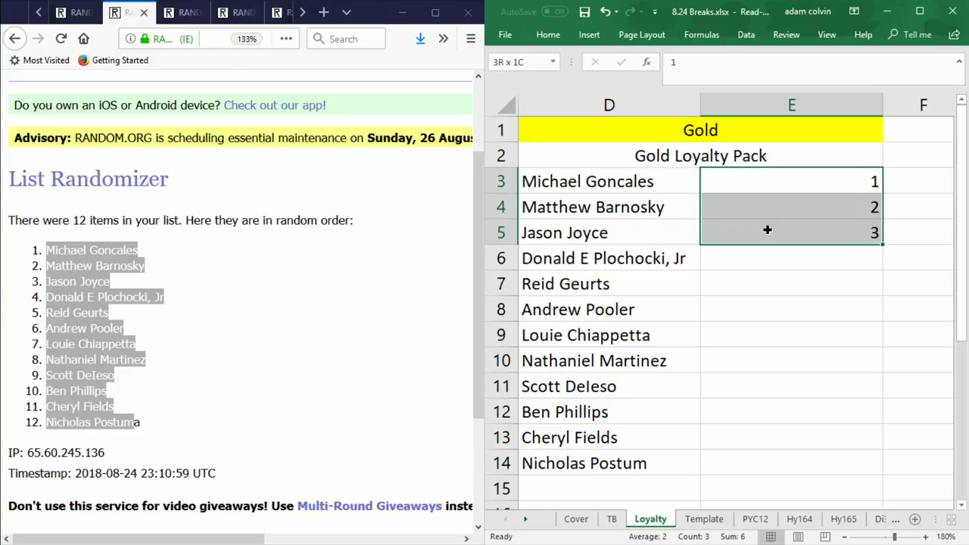
{"action": "double_click", "coordinate": [884, 245]}
{"action": "left_click", "coordinate": [800, 276]}
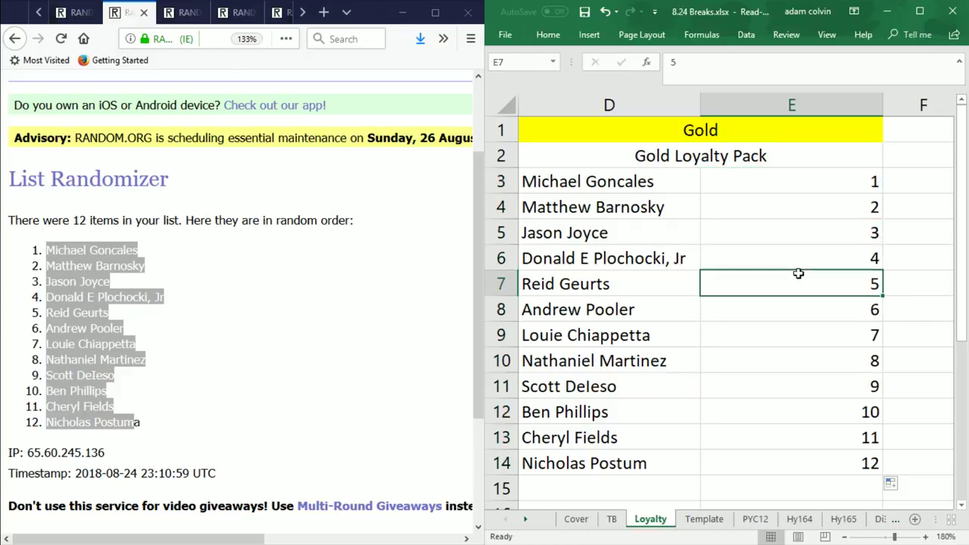